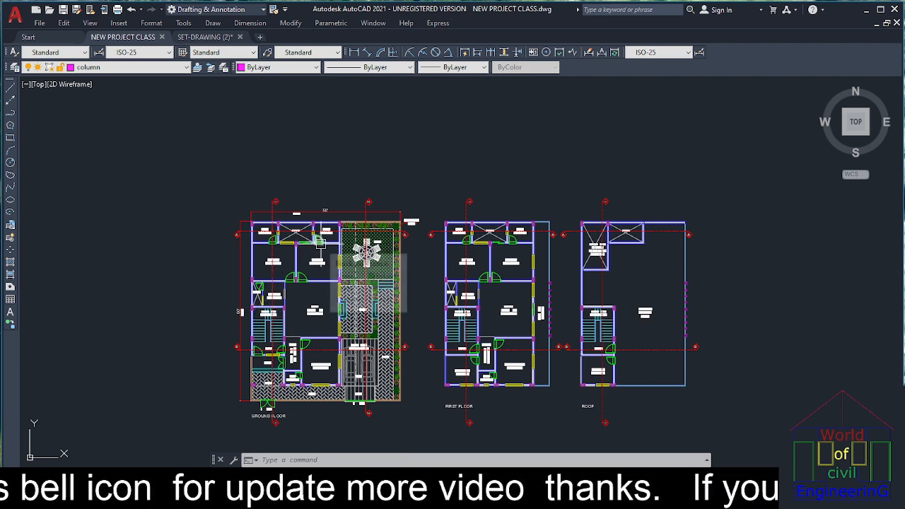
- Erase the separate plan and elevation set with its two long vertical construction lines to the right of the main drawings
scroll(409, 255, down, 3)
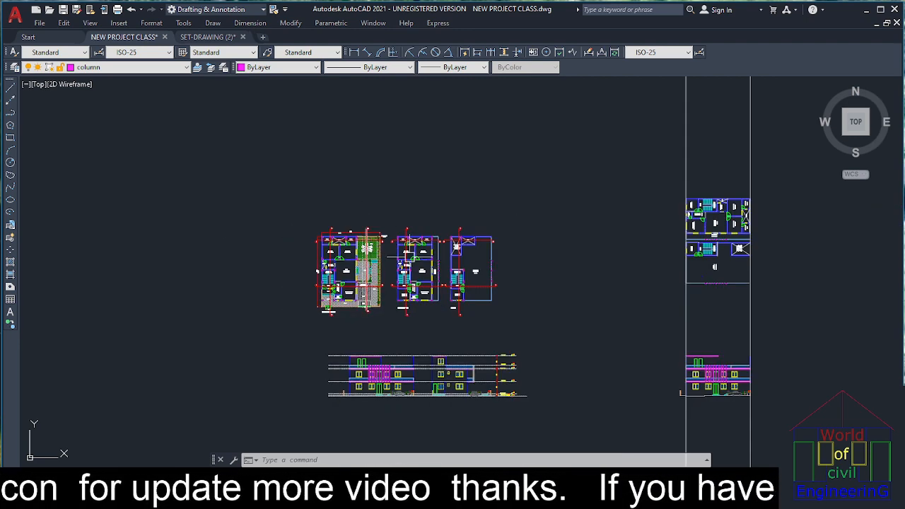
scroll(587, 253, down, 5)
key(Escape)
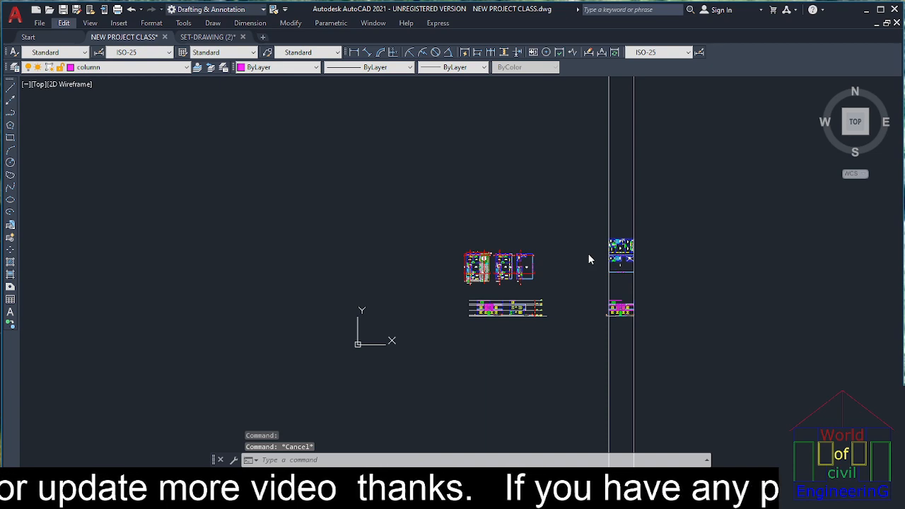
scroll(532, 312, up, 8)
scroll(531, 312, down, 7)
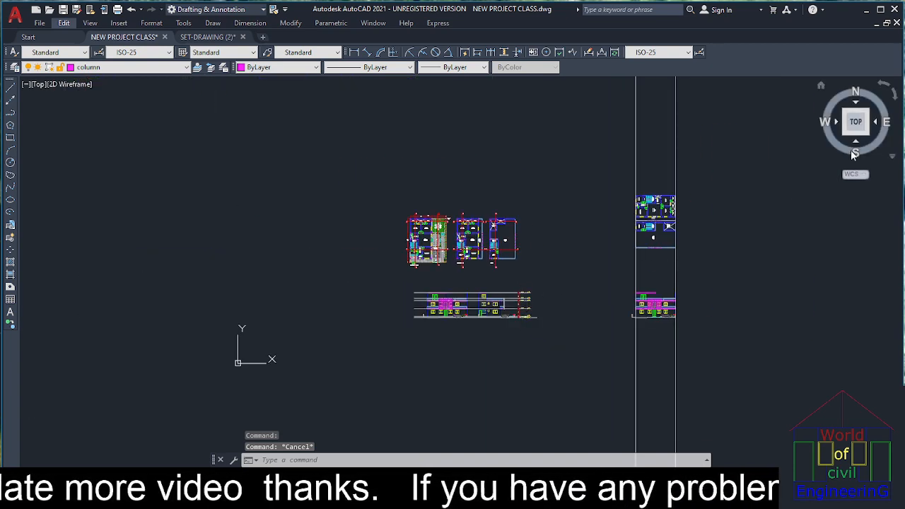
click(710, 166)
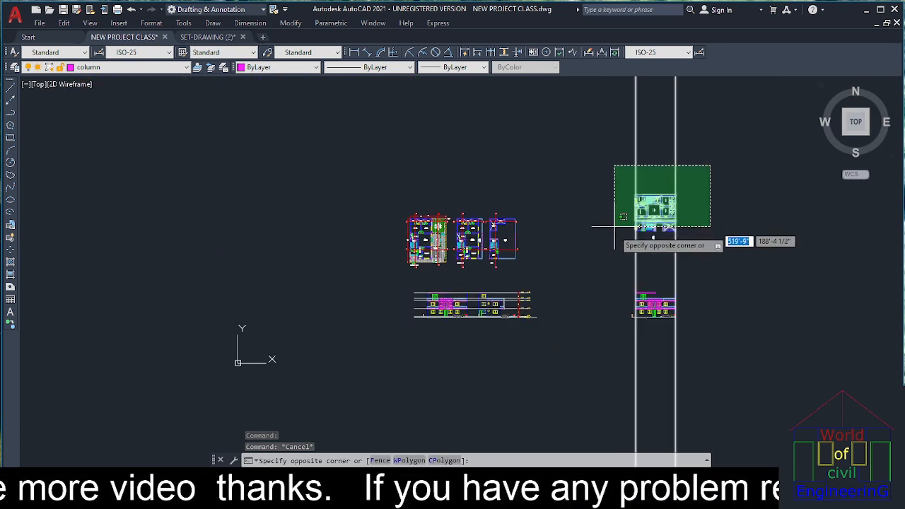
click(604, 345)
key(Delete)
scroll(711, 281, down, 4)
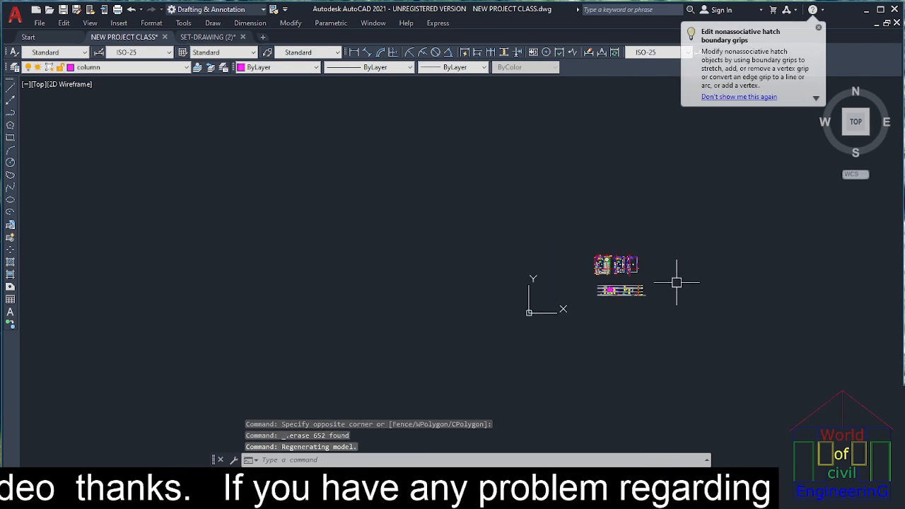
- Copy the ground floor, first floor and roof plans together into the empty space far to the right of the originals
scroll(679, 283, up, 5)
key(Escape)
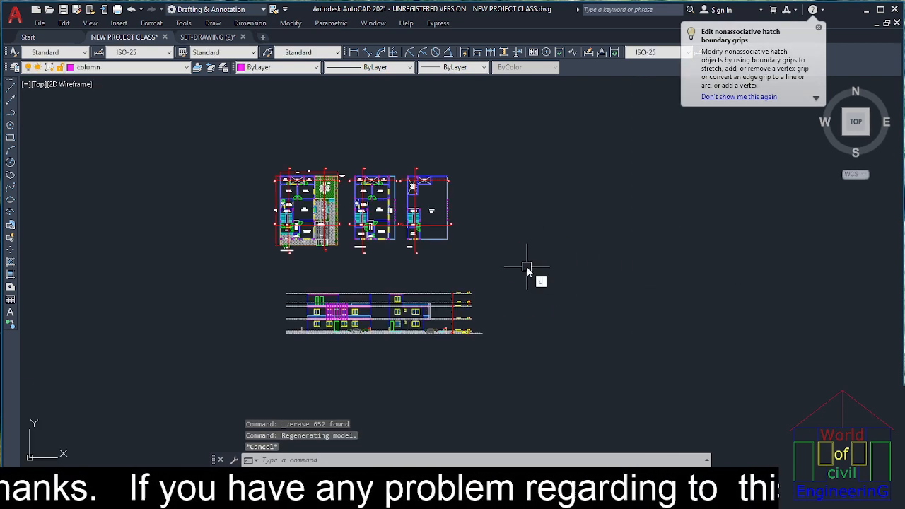
text(o)
key(Return)
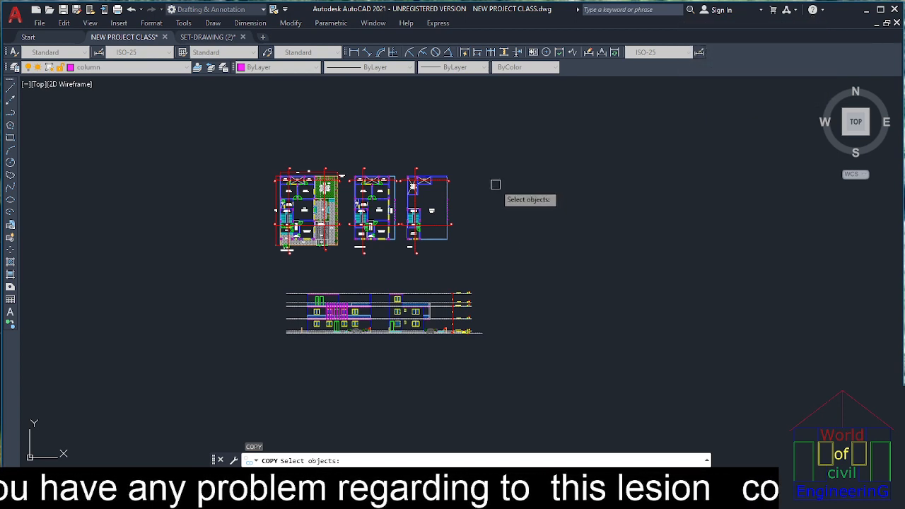
click(491, 147)
click(265, 269)
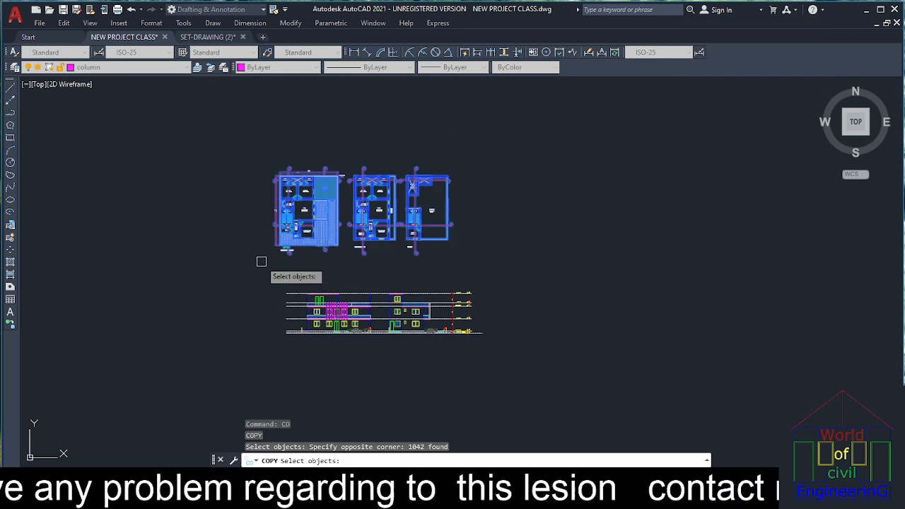
key(Return)
click(352, 212)
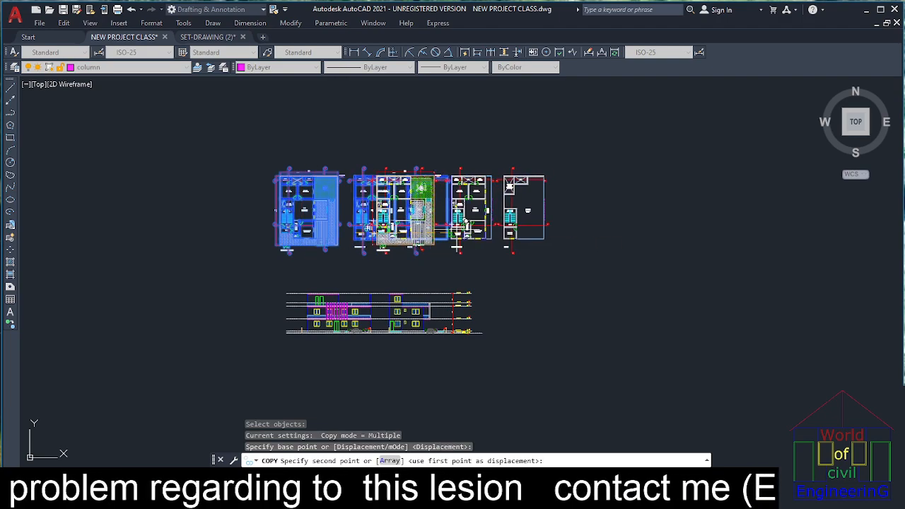
scroll(625, 226, down, 6)
click(697, 225)
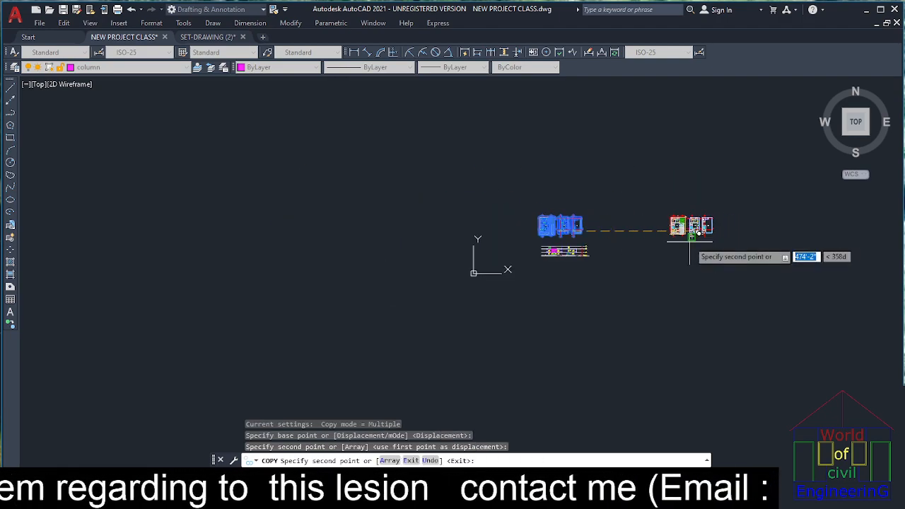
key(Escape)
- Examine the copied floor plans, checking the rooms, garden, parking area and section marks up close
scroll(695, 215, up, 8)
scroll(694, 215, up, 5)
scroll(637, 220, down, 8)
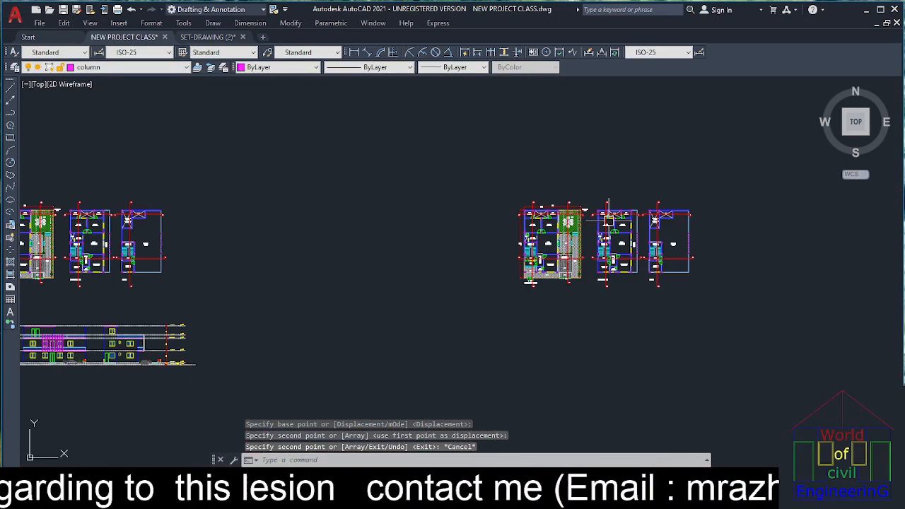
scroll(608, 220, up, 6)
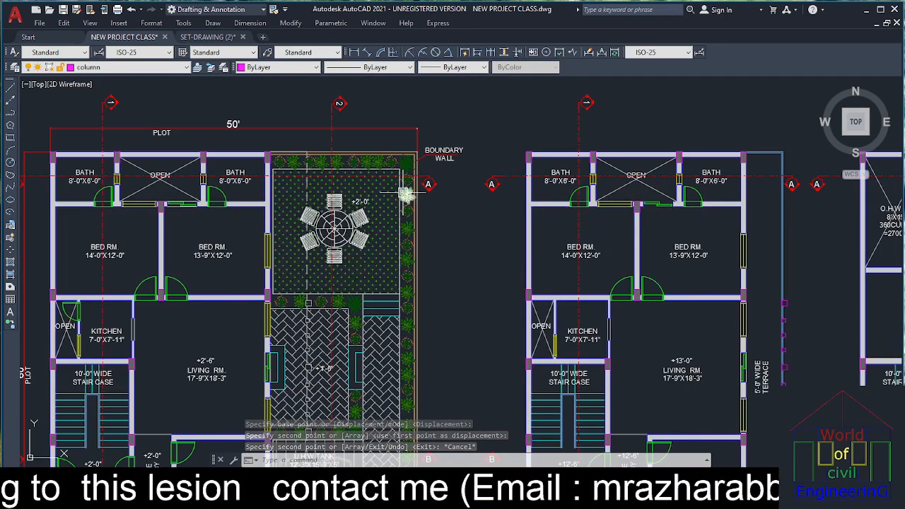
scroll(492, 185, down, 6)
scroll(485, 246, up, 6)
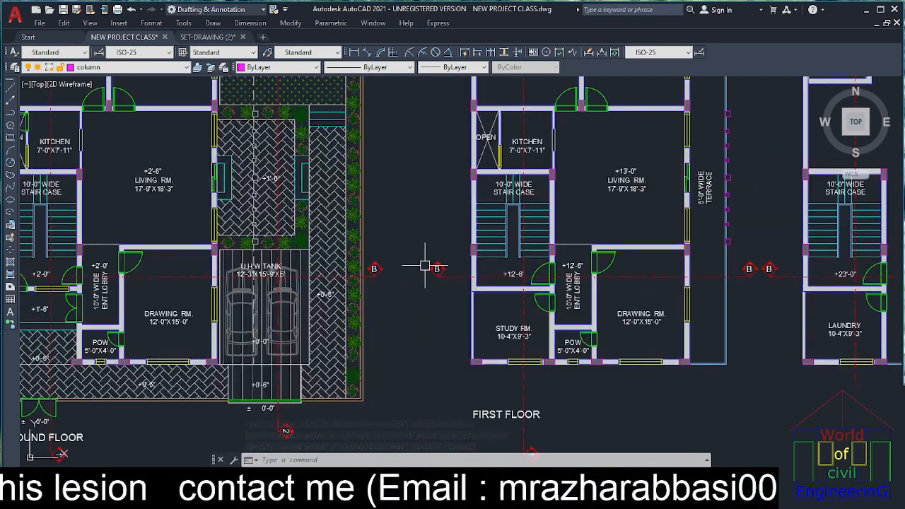
scroll(425, 265, down, 4)
scroll(449, 155, up, 6)
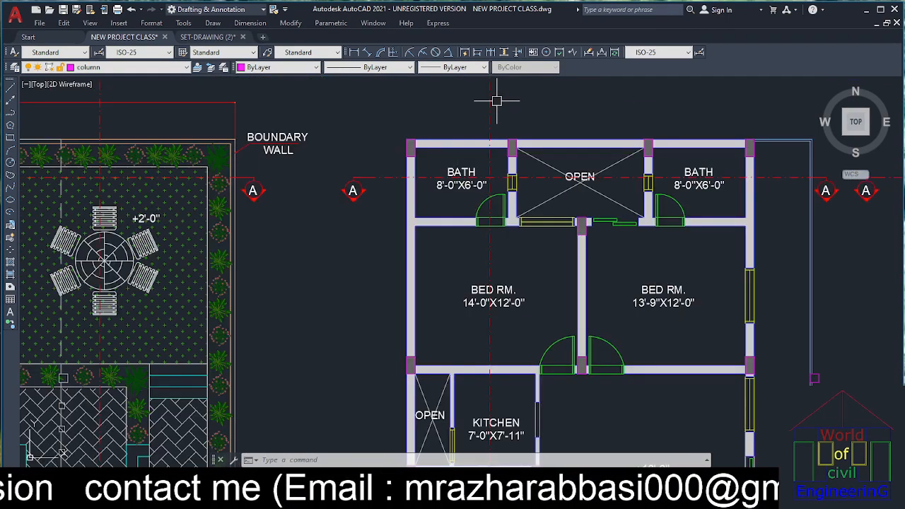
scroll(483, 192, down, 5)
key(Escape)
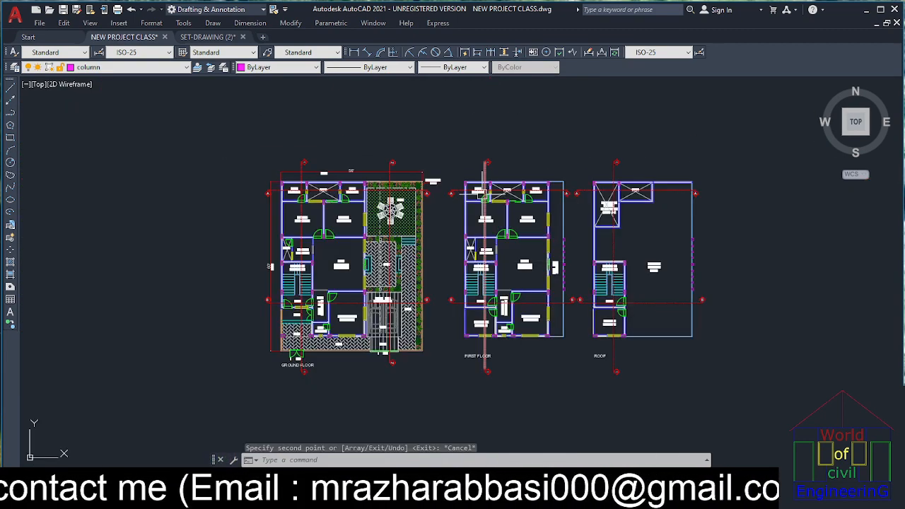
text(RO)
scroll(450, 188, up, 5)
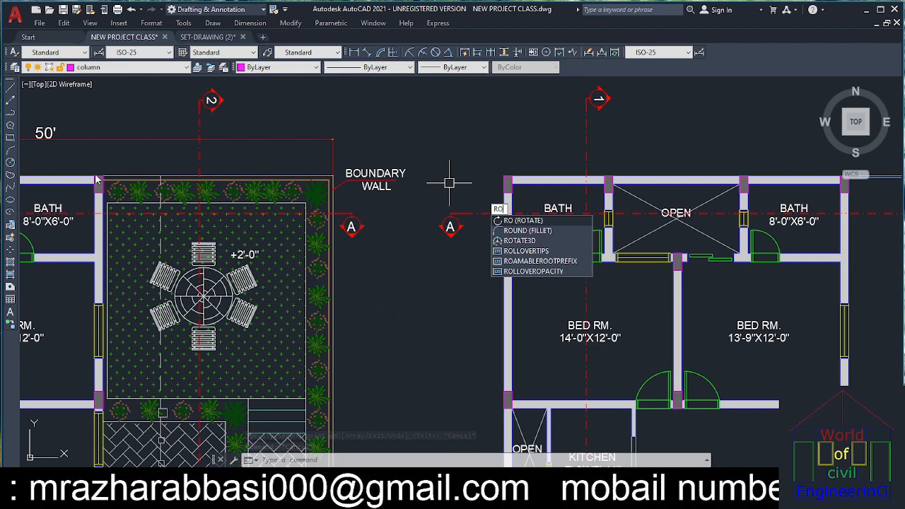
scroll(379, 303, down, 10)
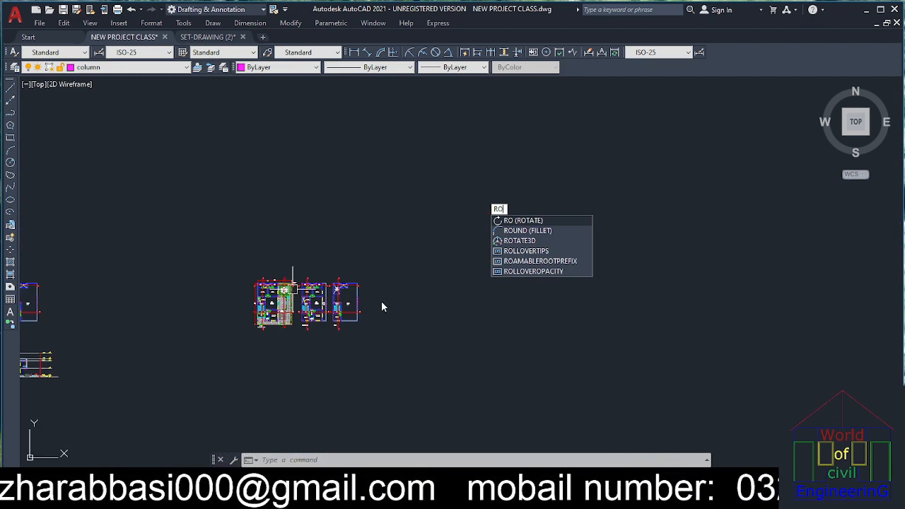
key(Escape)
key(Escape)
key(Escape)
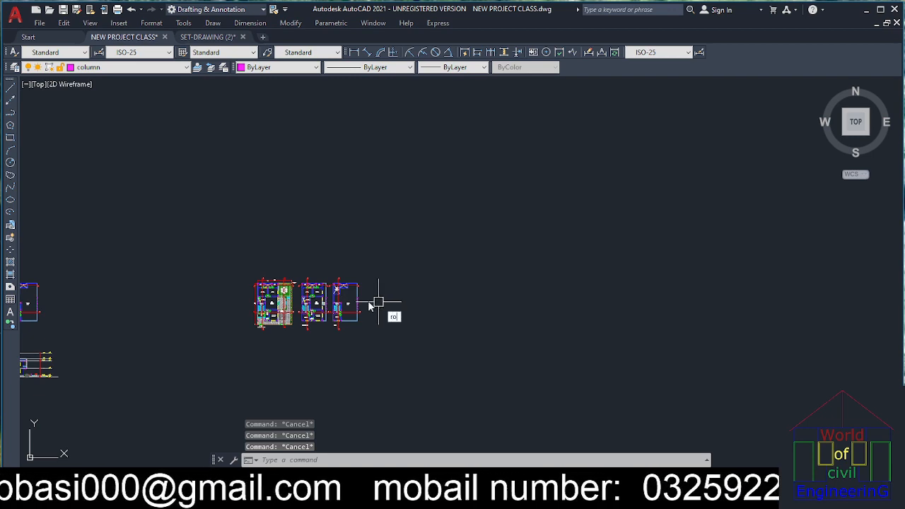
- Rotate the three copied floor plans together by 180 degrees about a point on the copied first floor plan
text(ro)
key(Return)
click(366, 265)
click(236, 362)
key(Return)
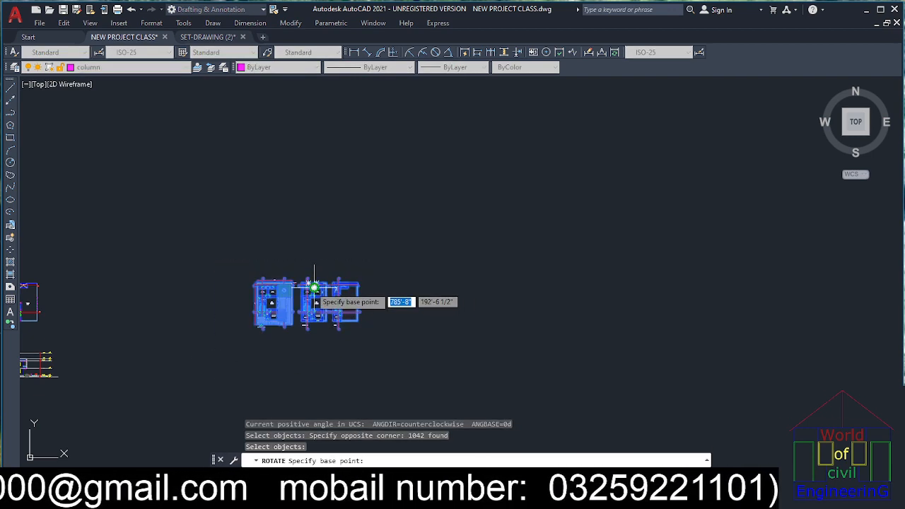
click(314, 287)
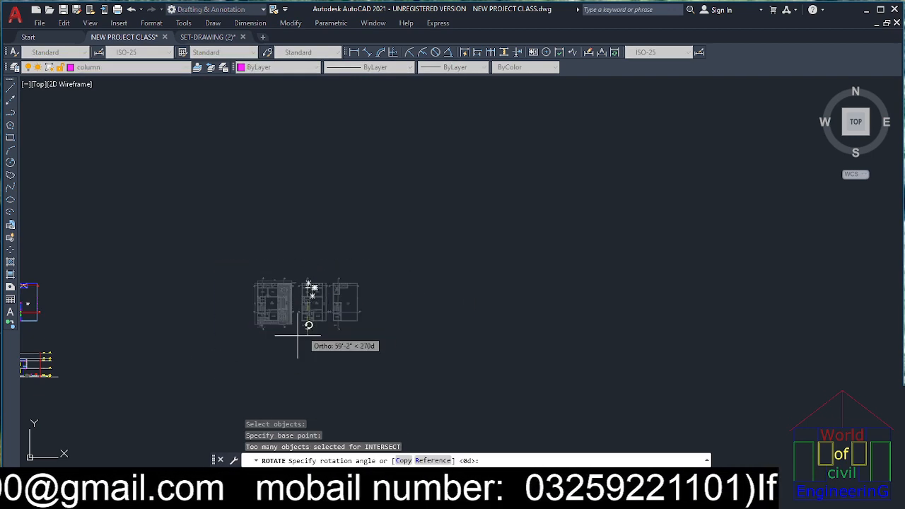
click(159, 311)
- Examine the rear side of the rotated plans, focusing on the garden, boundary wall, baths and open area
scroll(349, 292, up, 10)
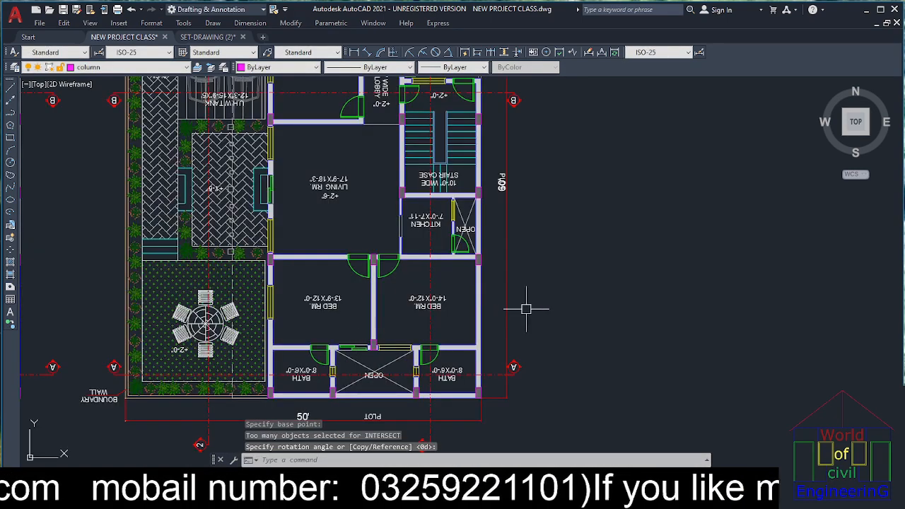
scroll(528, 309, down, 6)
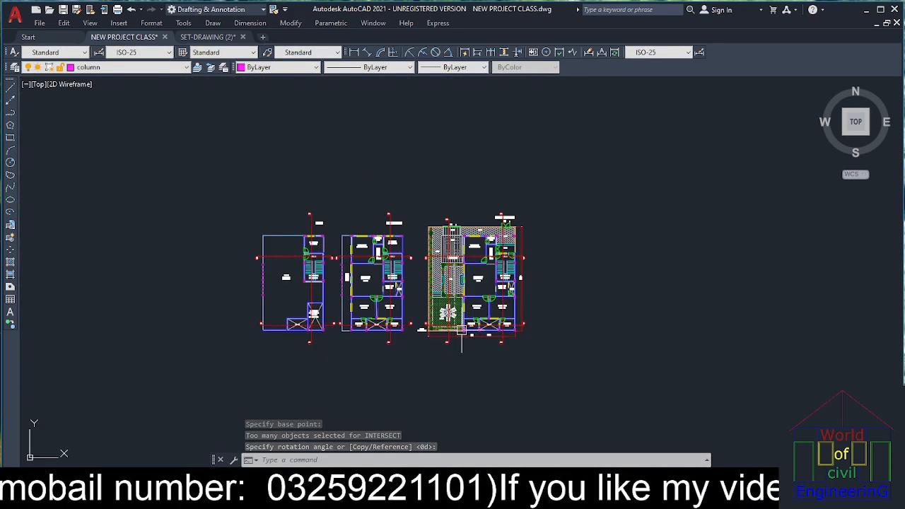
scroll(463, 329, up, 6)
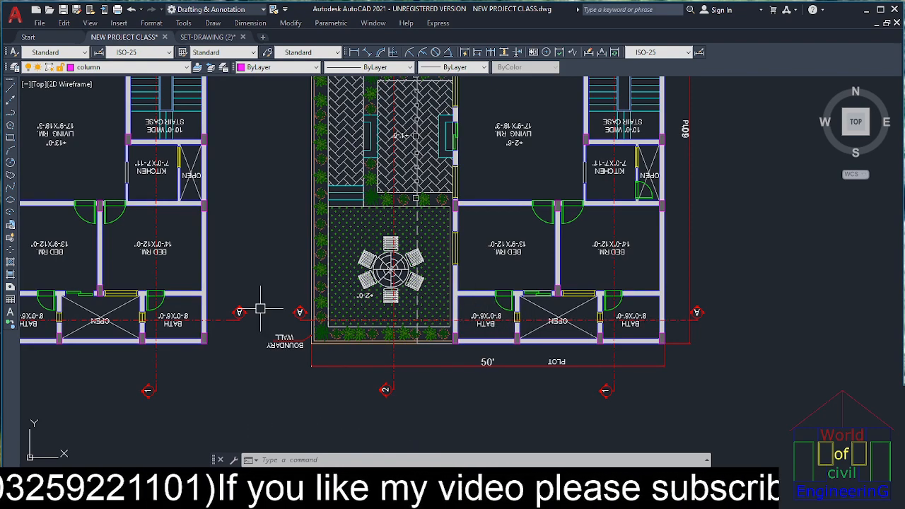
scroll(376, 290, down, 6)
scroll(410, 242, up, 6)
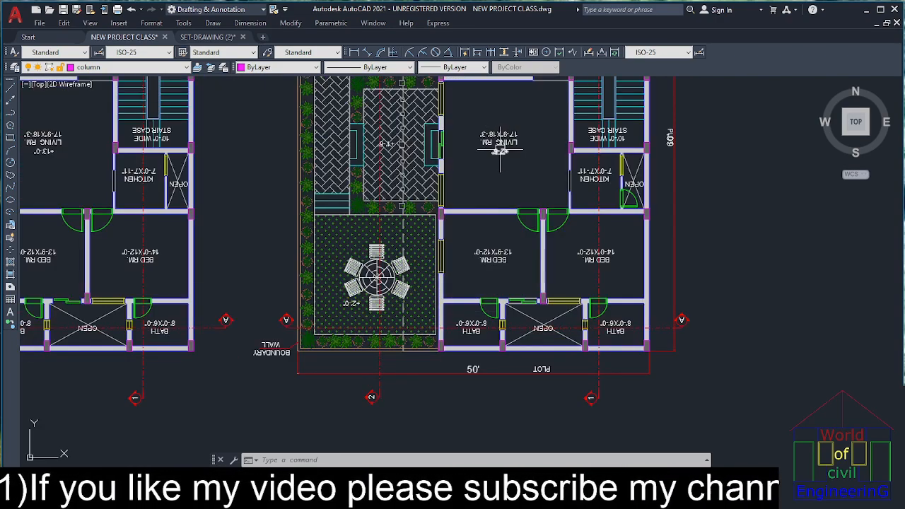
scroll(500, 150, up, 6)
scroll(534, 159, down, 7)
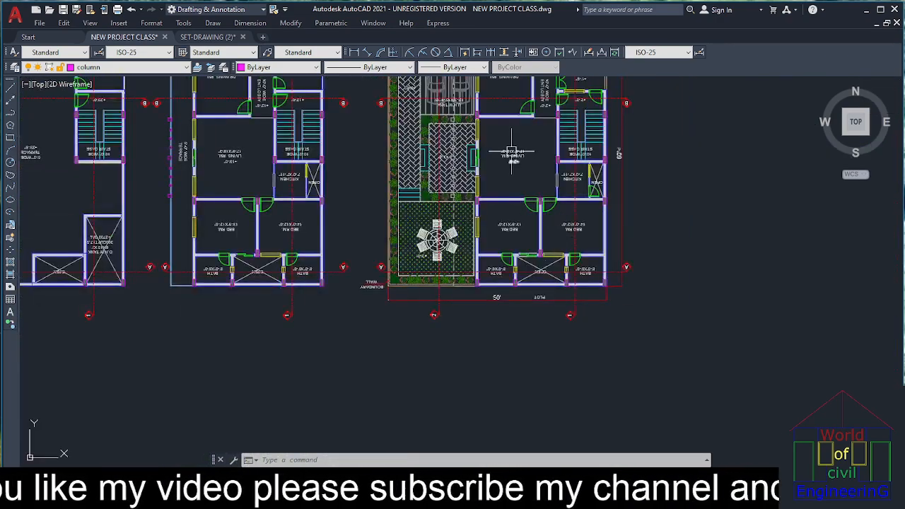
scroll(430, 292, up, 5)
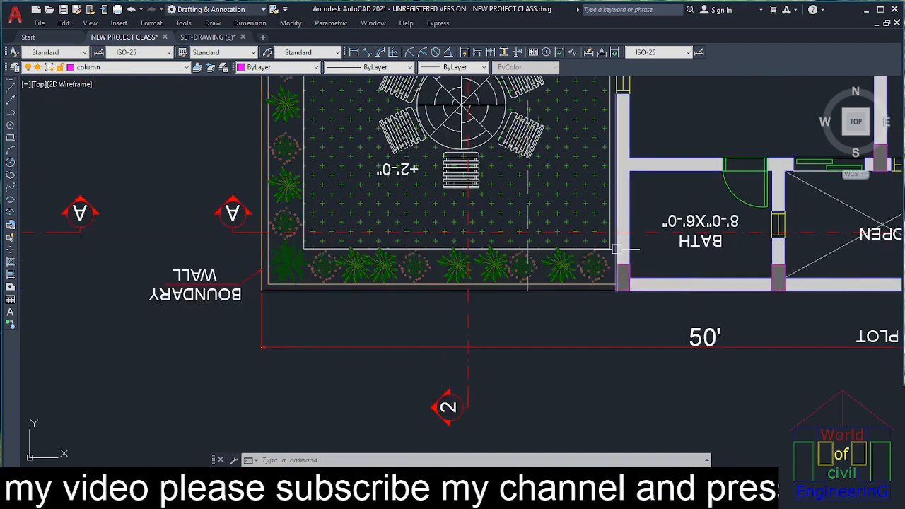
scroll(617, 249, down, 8)
scroll(663, 251, up, 6)
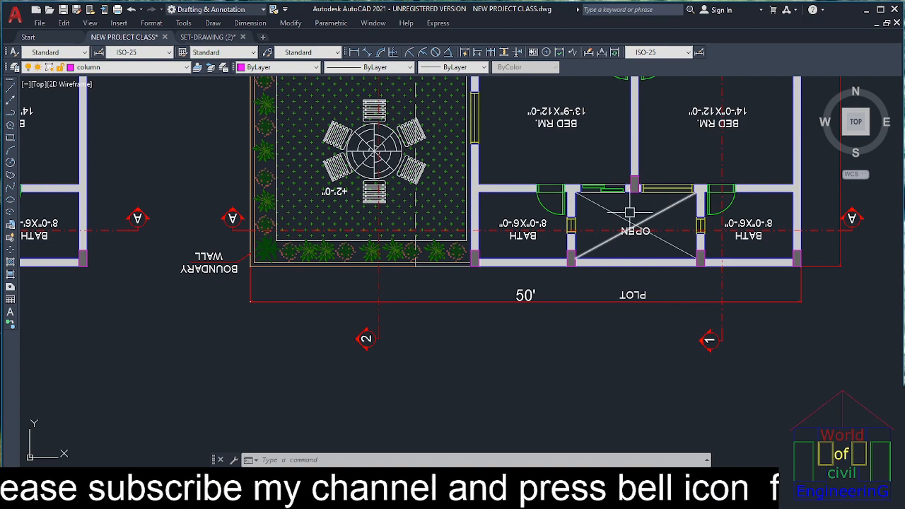
scroll(477, 218, down, 2)
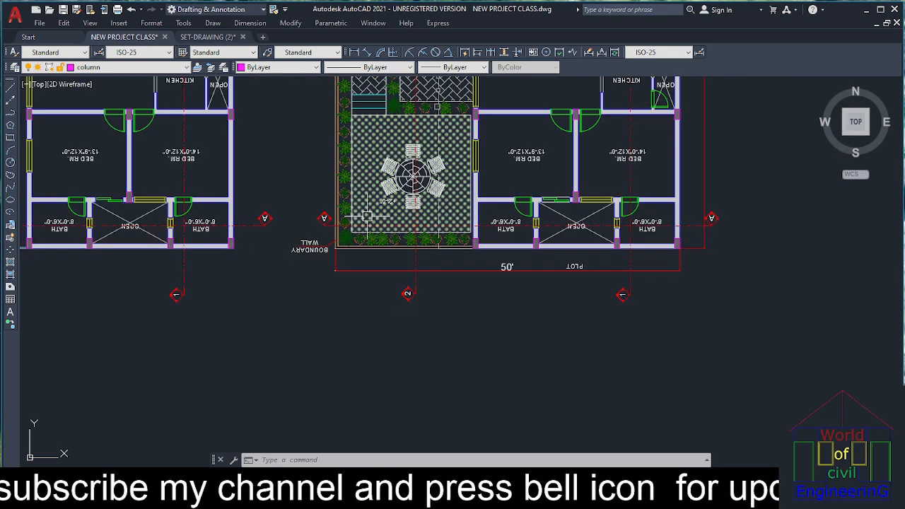
scroll(351, 229, up, 4)
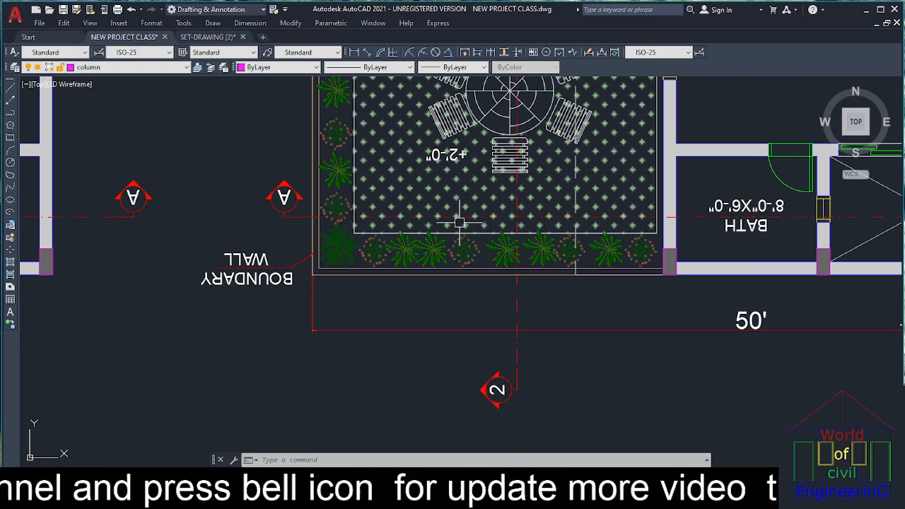
scroll(460, 222, down, 2)
scroll(459, 222, down, 5)
scroll(460, 222, up, 6)
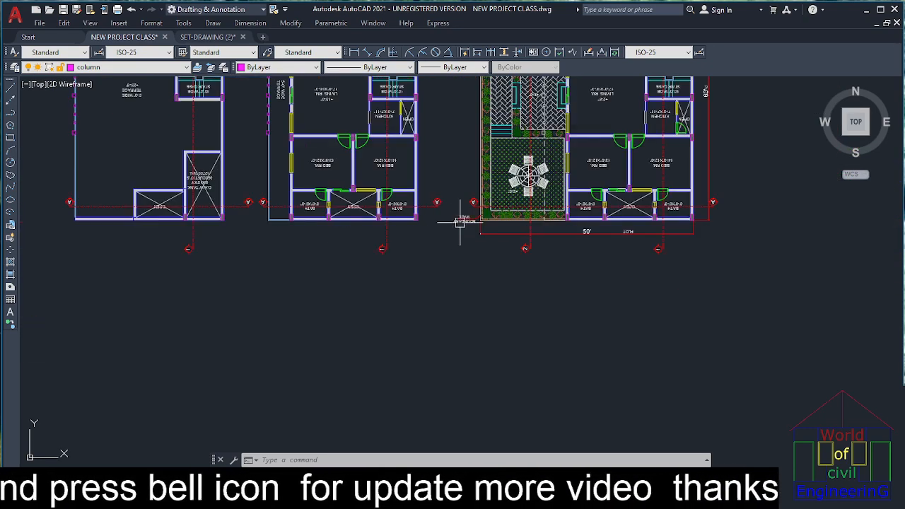
scroll(439, 253, down, 6)
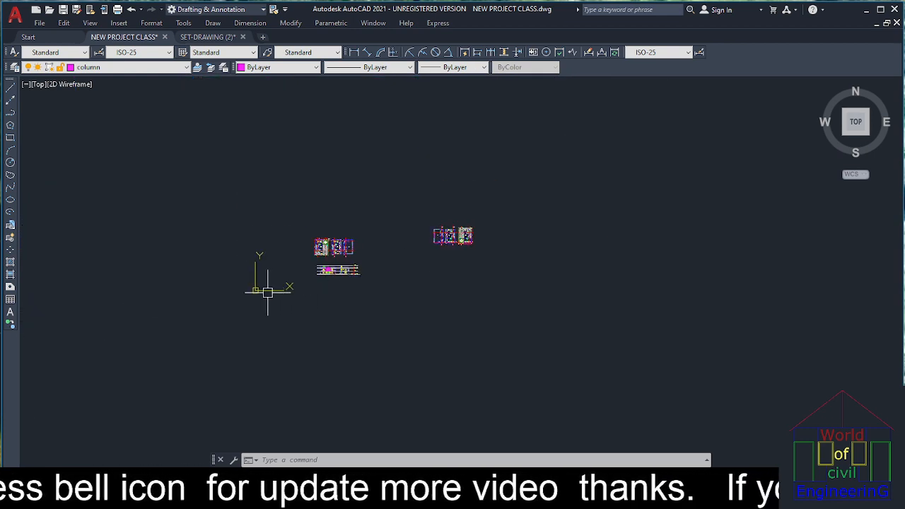
- Copy the side elevation with its level lines and level marks into the empty space below the rotated ground floor plan
scroll(322, 285, up, 3)
scroll(321, 285, up, 2)
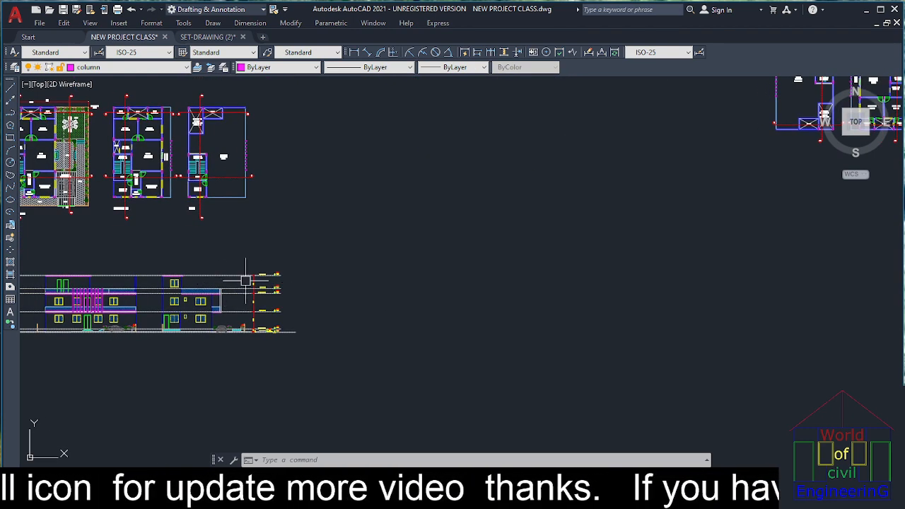
key(Escape)
text(ct )
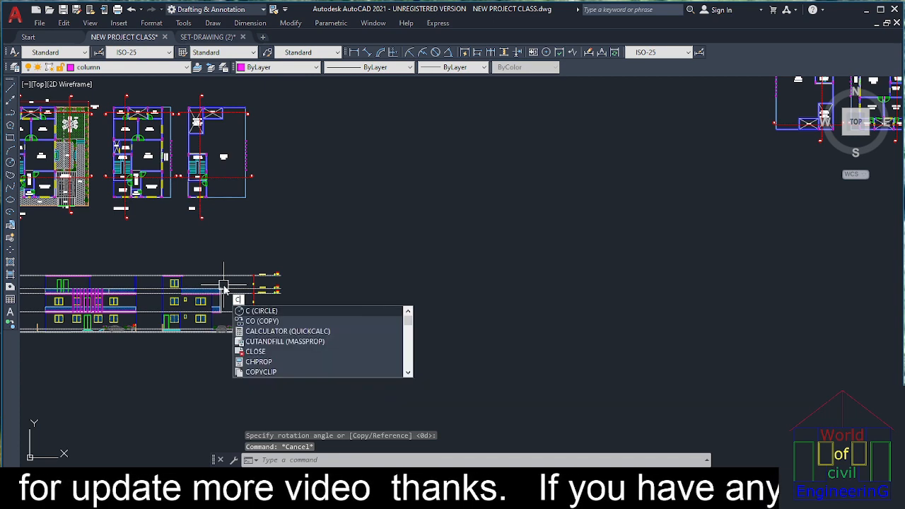
text(o)
key(Return)
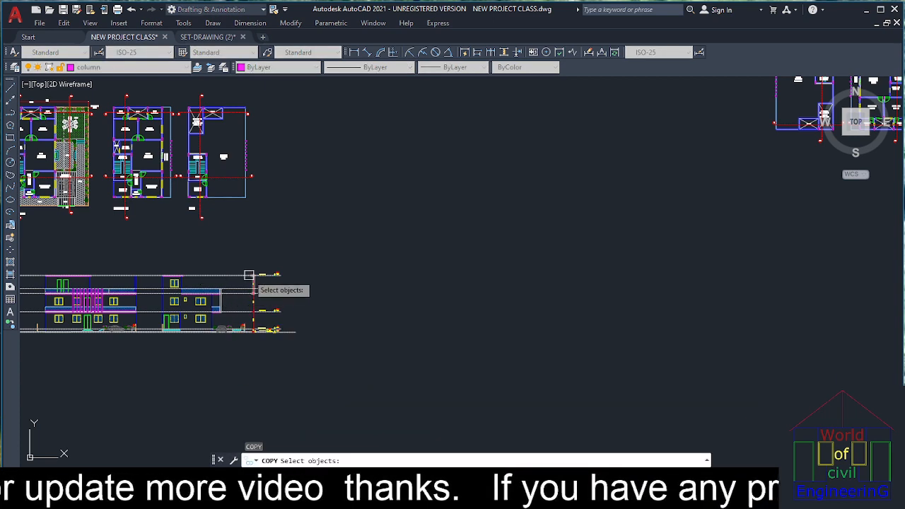
click(332, 262)
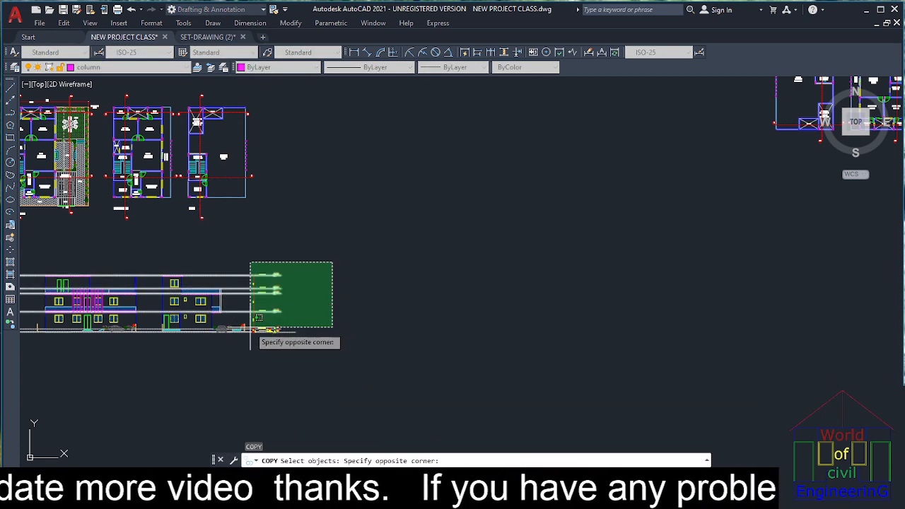
click(160, 357)
key(Return)
click(205, 360)
scroll(295, 368, down, 7)
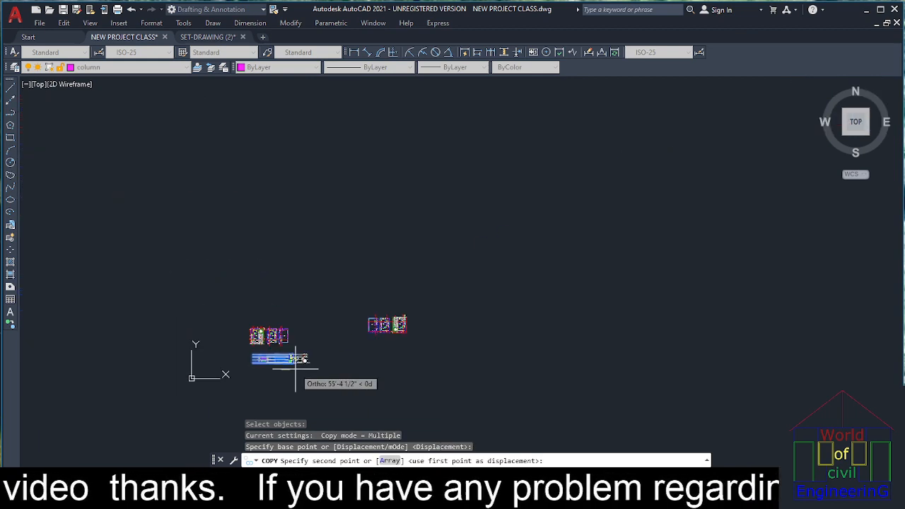
key(F8)
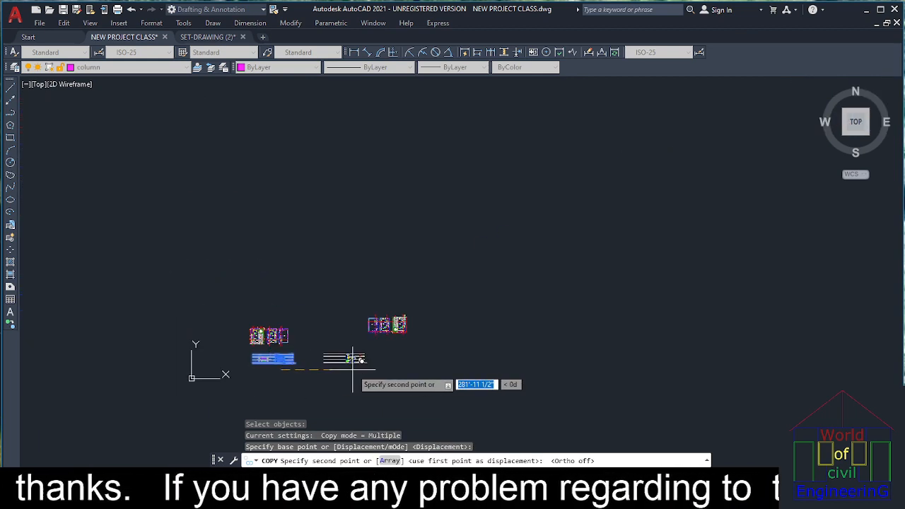
scroll(397, 357, up, 7)
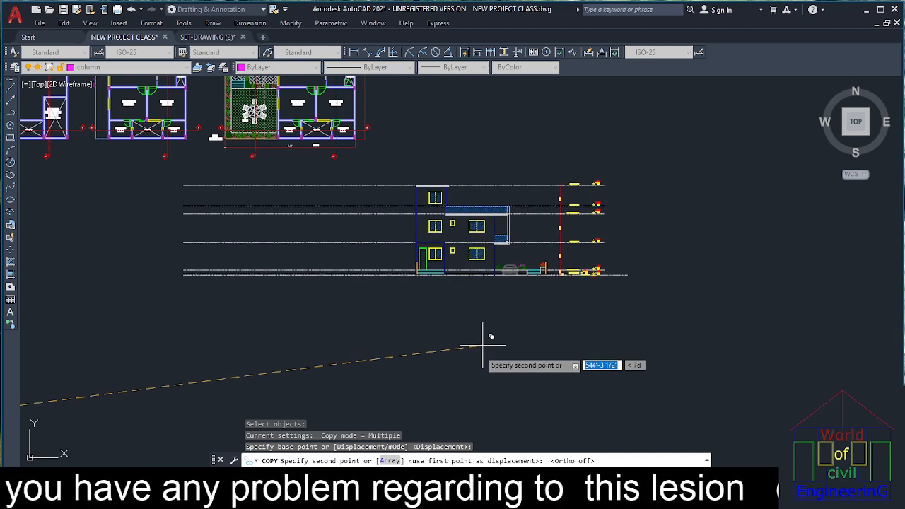
click(482, 342)
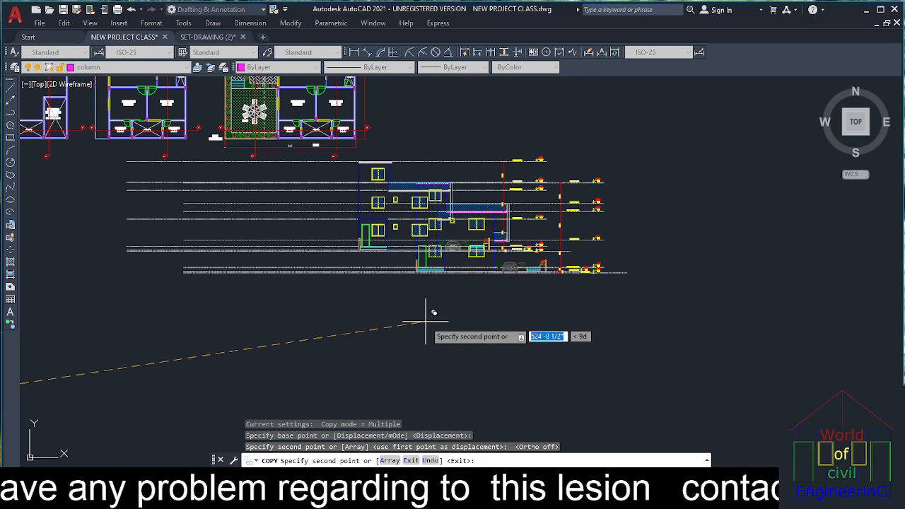
key(Escape)
- Draw vertical construction lines through both faces of the right outer wall of the rotated ground floor plan
scroll(576, 263, up, 5)
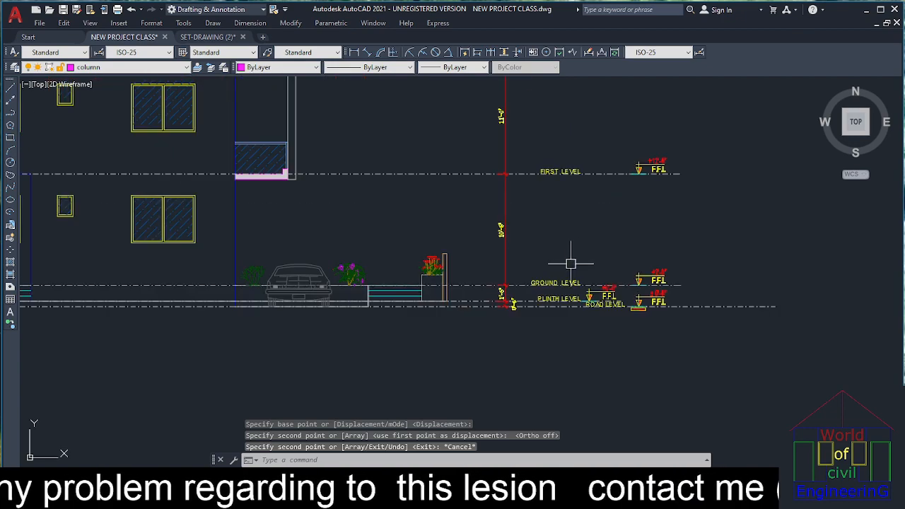
scroll(828, 296, down, 5)
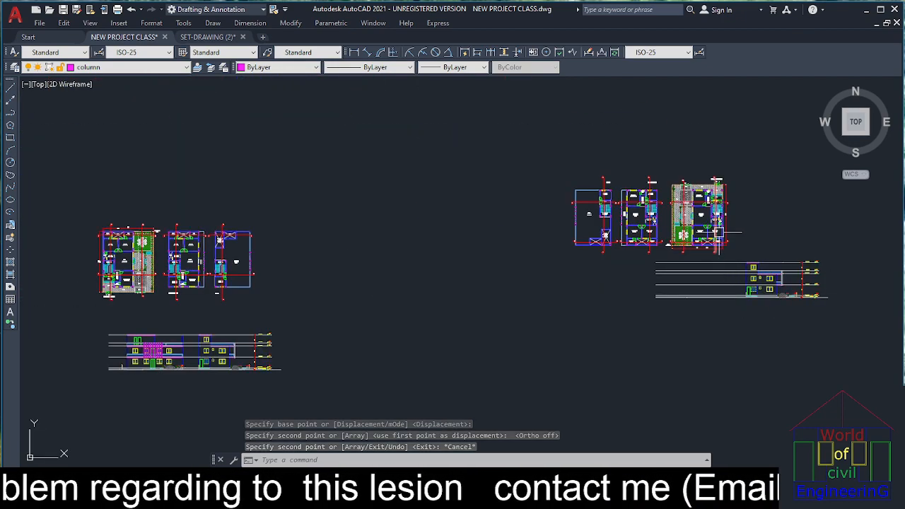
scroll(700, 269, up, 5)
key(Escape)
key(Escape)
key(Escape)
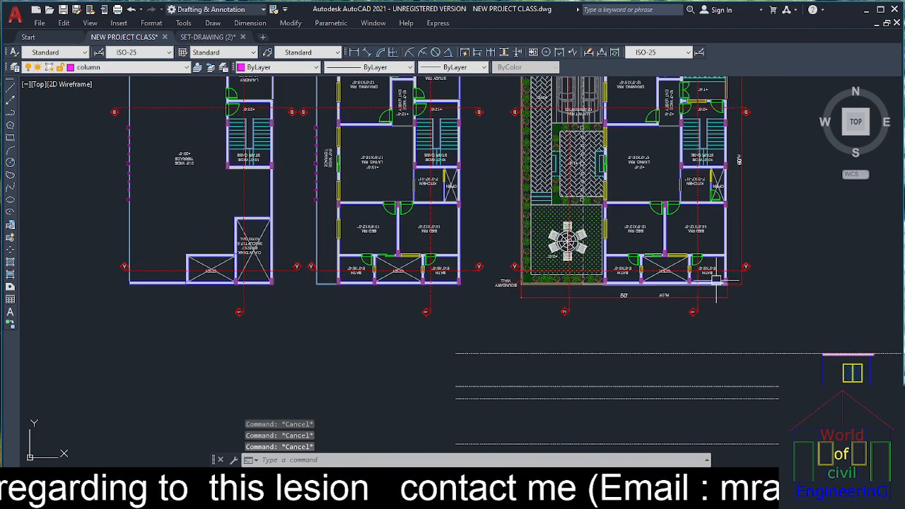
text(xl)
key(Return)
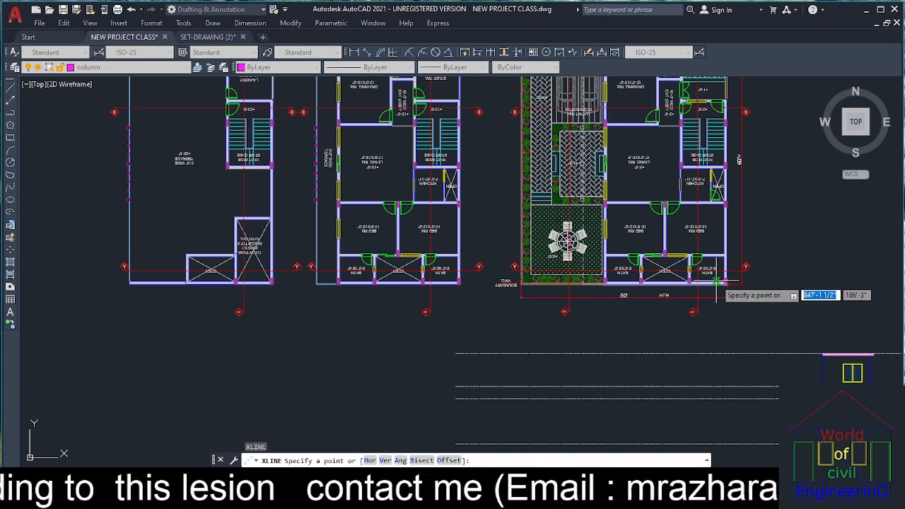
text(v)
key(Return)
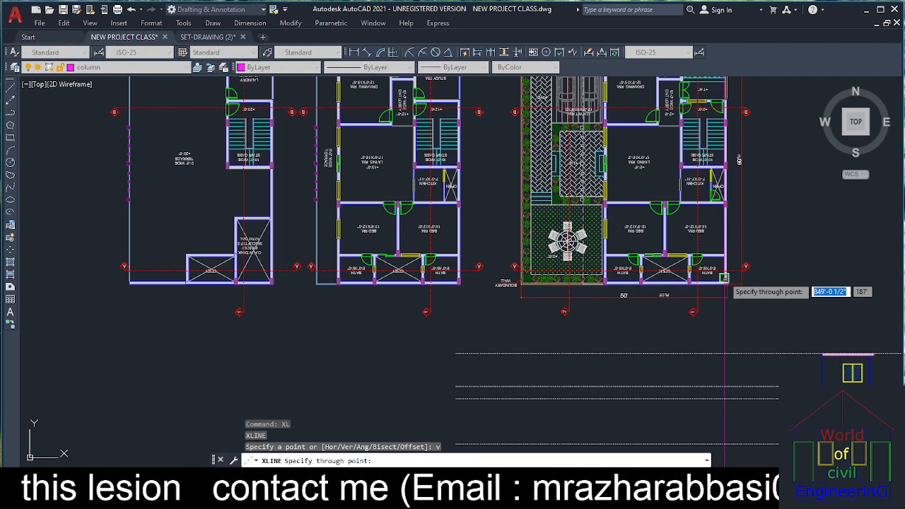
scroll(716, 283, up, 8)
click(707, 263)
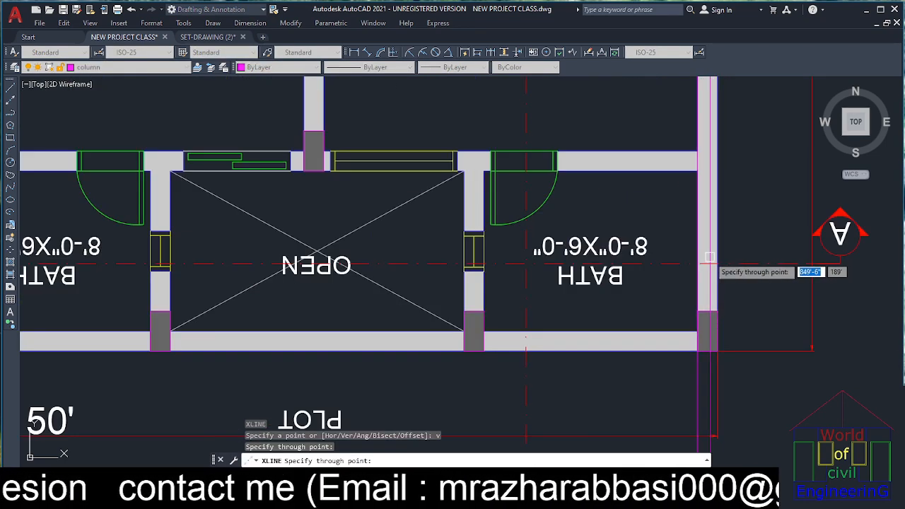
click(710, 262)
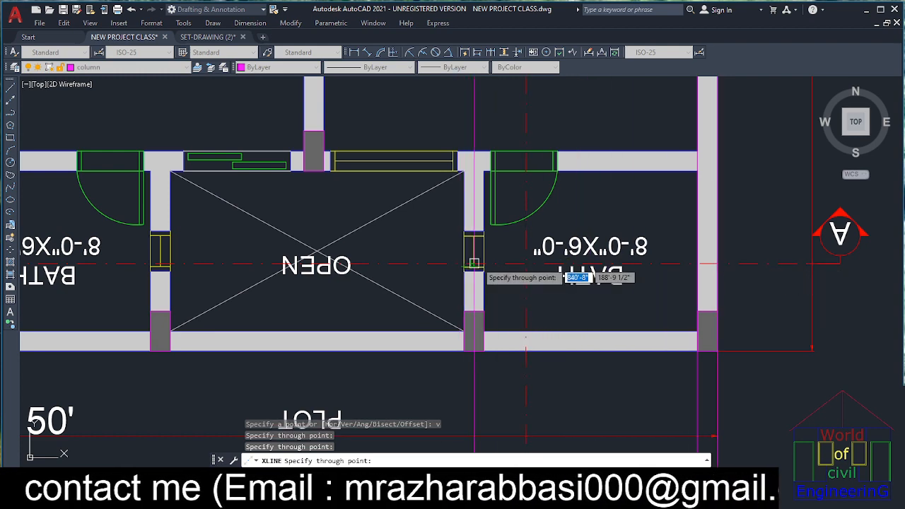
- Add vertical construction lines through both faces of the two walls separating the rear open area from the baths
scroll(478, 267, up, 6)
click(479, 268)
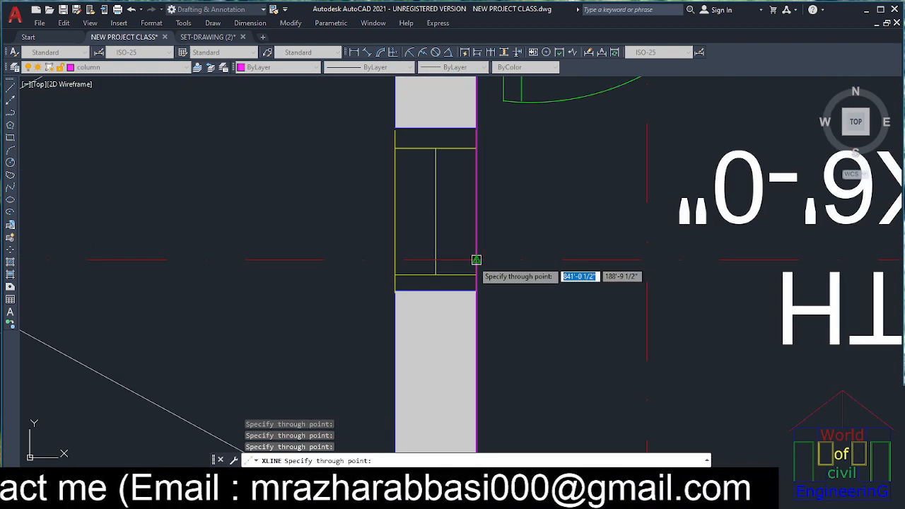
scroll(396, 260, down, 8)
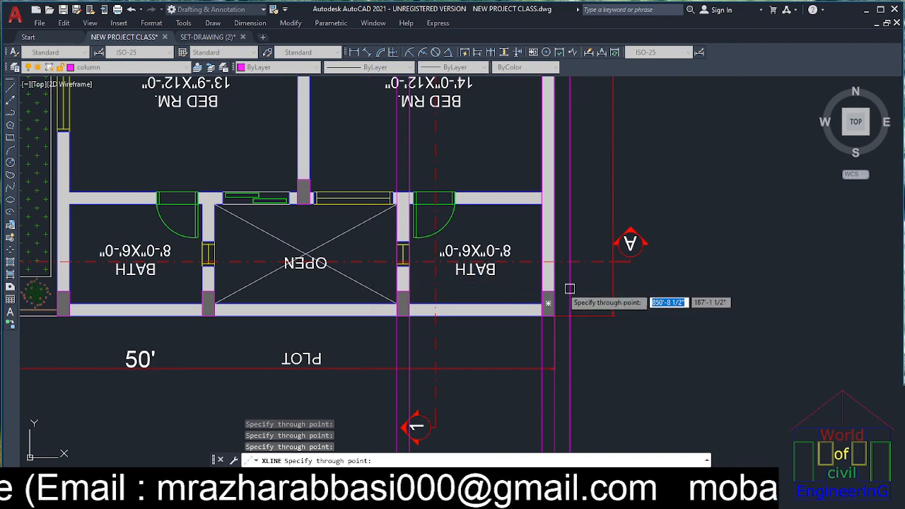
scroll(255, 278, up, 2)
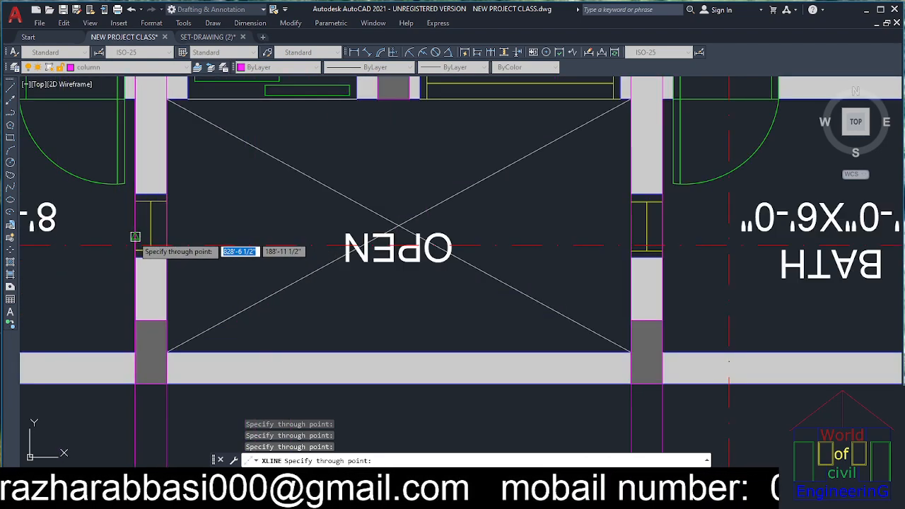
- Add vertical construction lines through both faces of the outer wall between the garden and the adjoining bath
scroll(125, 240, down, 6)
scroll(171, 256, down, 5)
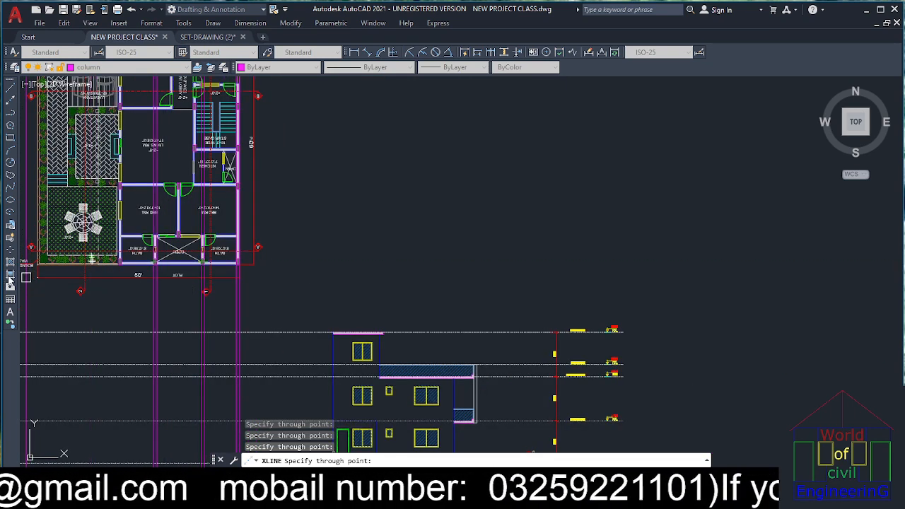
scroll(89, 262, up, 5)
scroll(82, 248, down, 4)
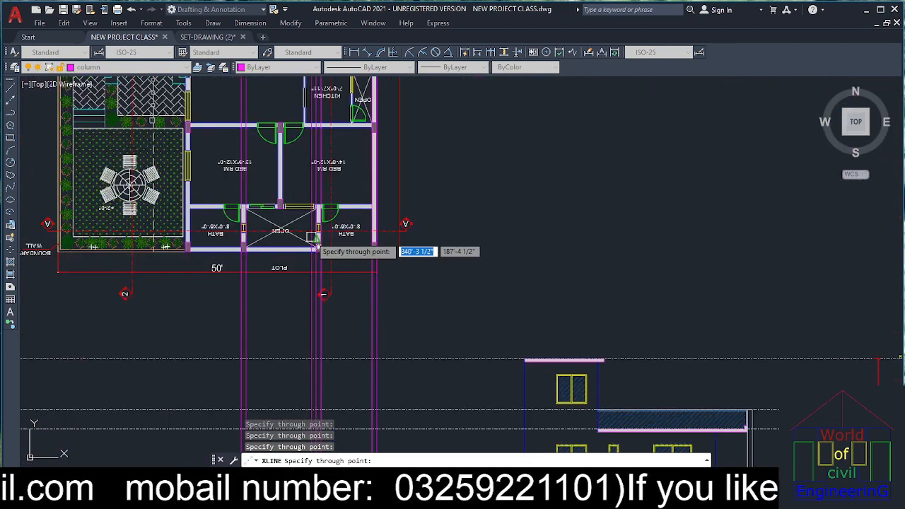
scroll(110, 209, up, 6)
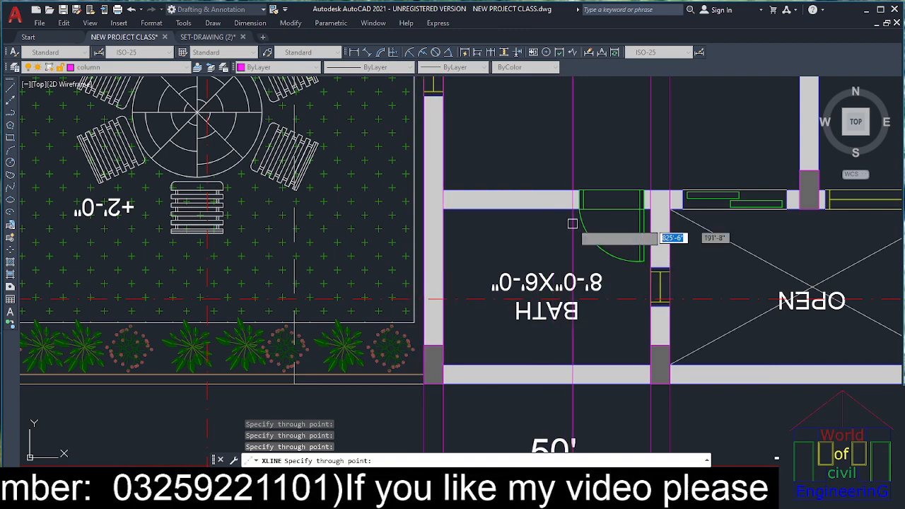
- Add vertical construction lines through both edges of the door opening of the bath nearest the garden
scroll(580, 198, up, 2)
click(579, 198)
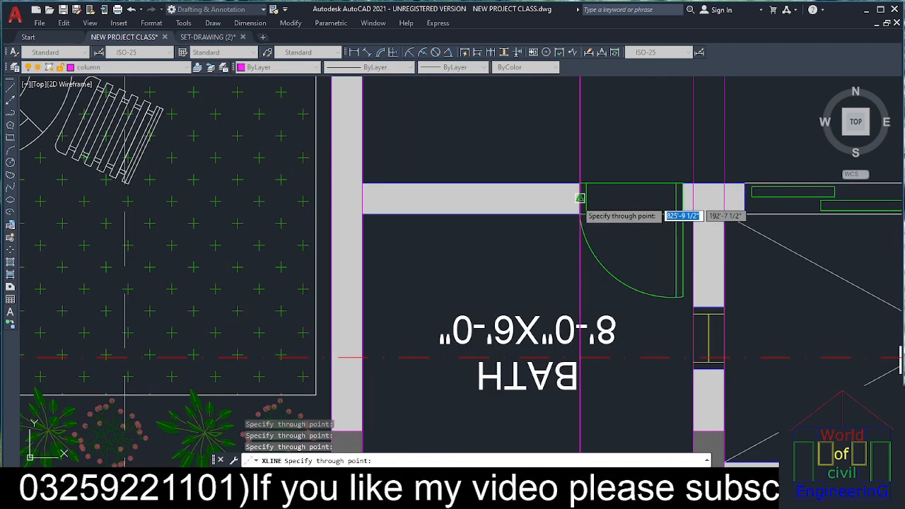
click(683, 198)
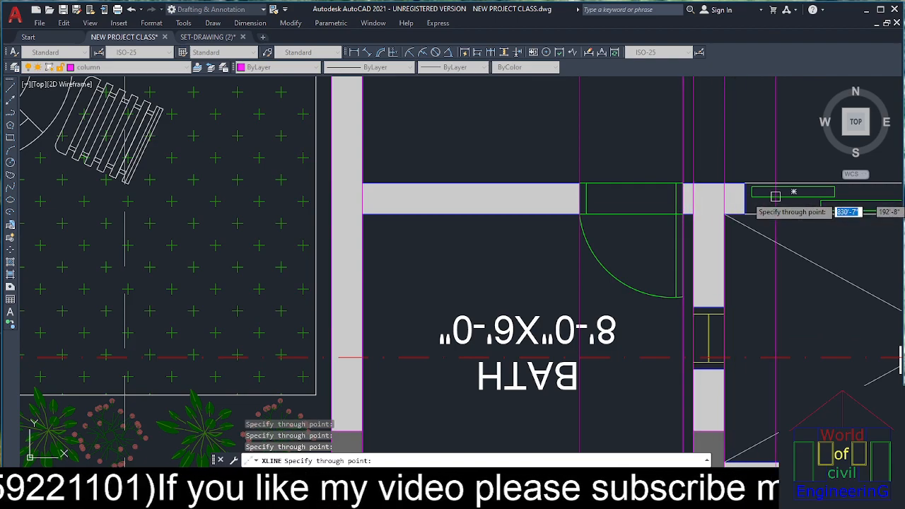
- Add vertical construction lines through both edges of the sliding door opening onto the rear open area
click(745, 198)
scroll(746, 199, down, 3)
scroll(748, 200, up, 3)
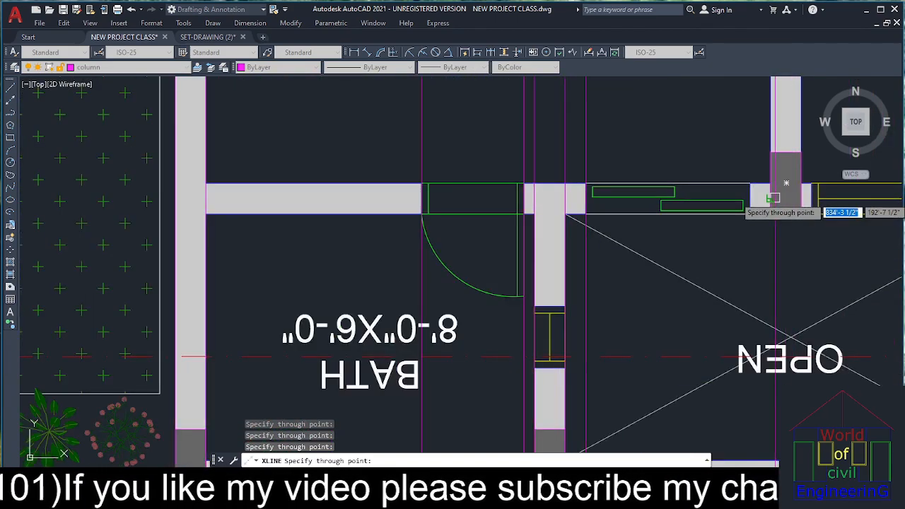
scroll(749, 200, down, 3)
scroll(748, 209, up, 4)
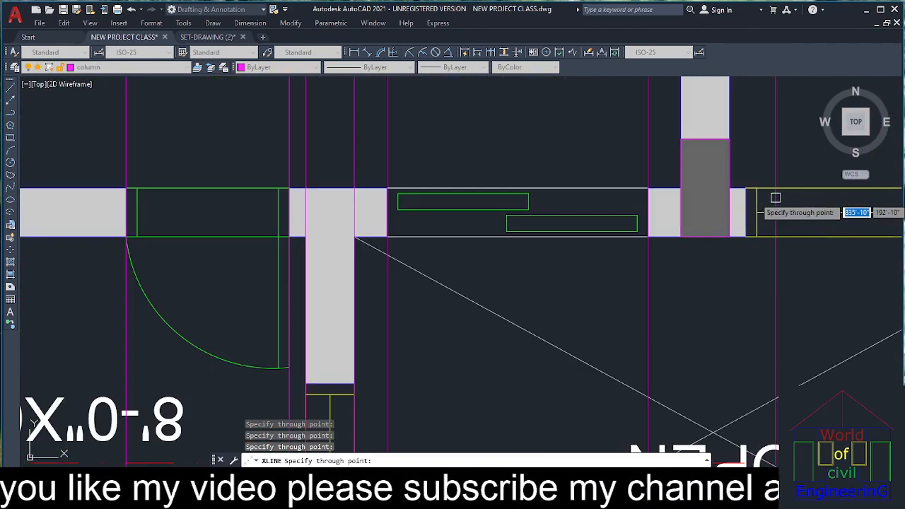
- Add vertical construction lines through the edges of the bedroom window facing the open area and of the right bath's door
scroll(746, 213, down, 4)
scroll(801, 212, up, 3)
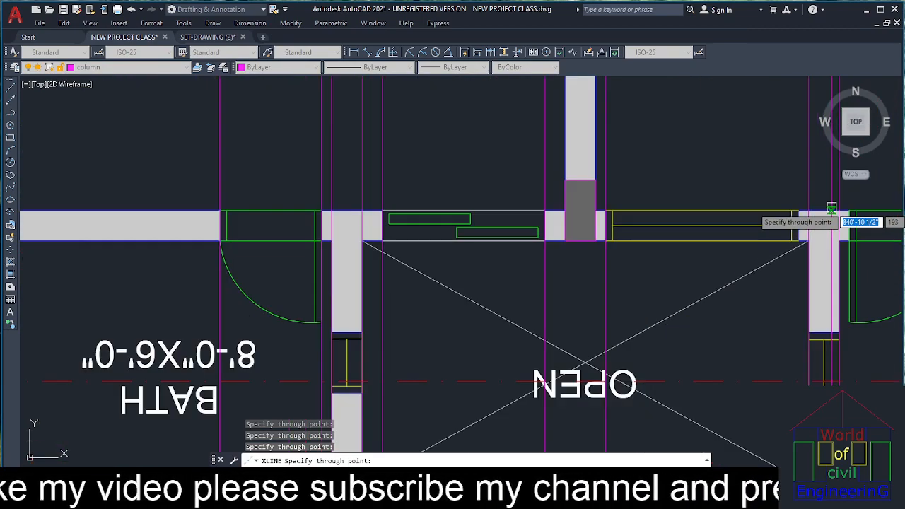
scroll(797, 225, down, 3)
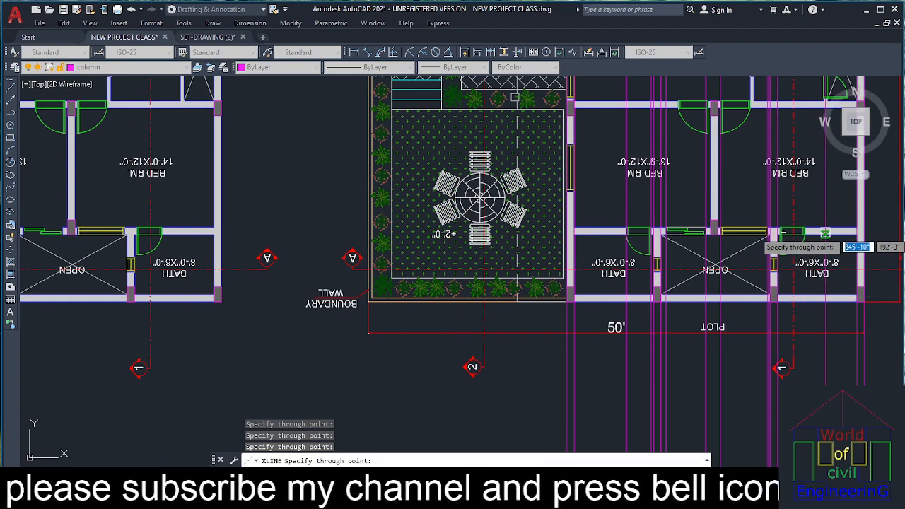
scroll(827, 233, up, 5)
scroll(643, 238, up, 4)
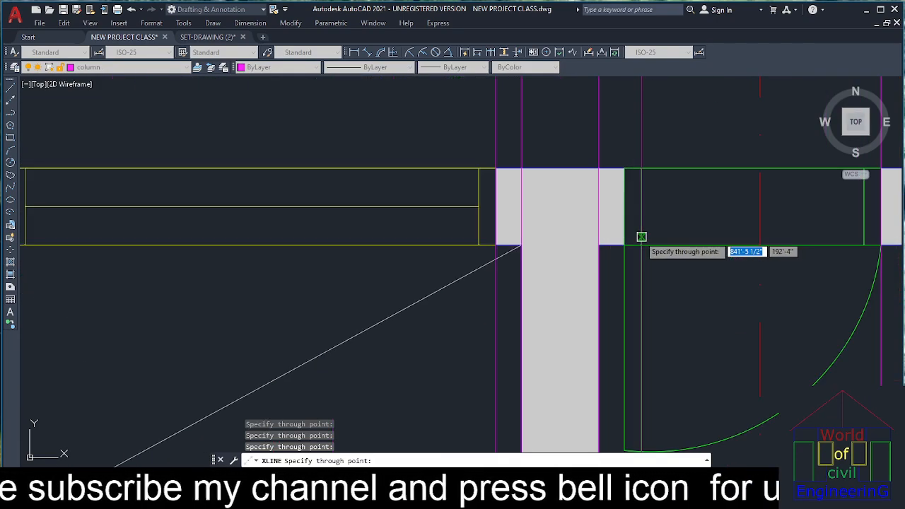
scroll(612, 216, down, 5)
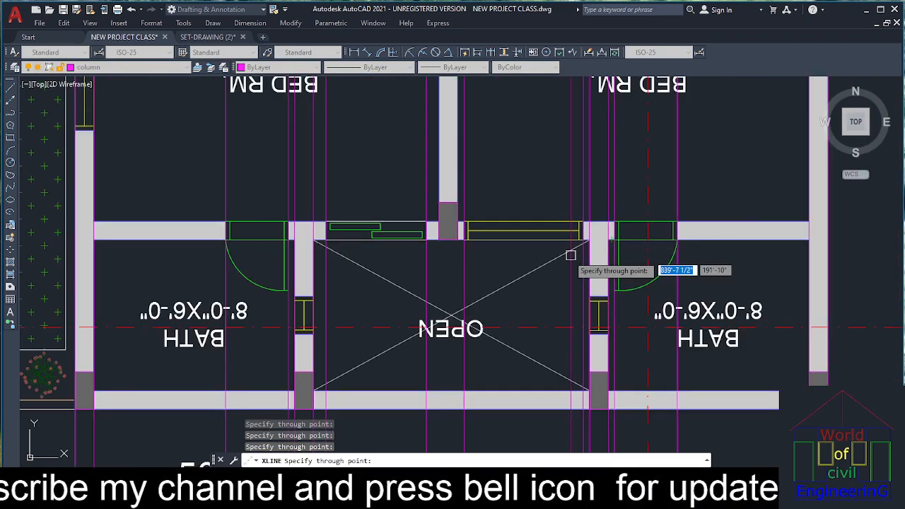
- Add vertical construction lines through the outer edge of the lawn and both faces of the boundary wall beside the garden
mouse_move(505, 276)
middle_down()
mouse_move(439, 277)
mouse_move(675, 284)
middle_up()
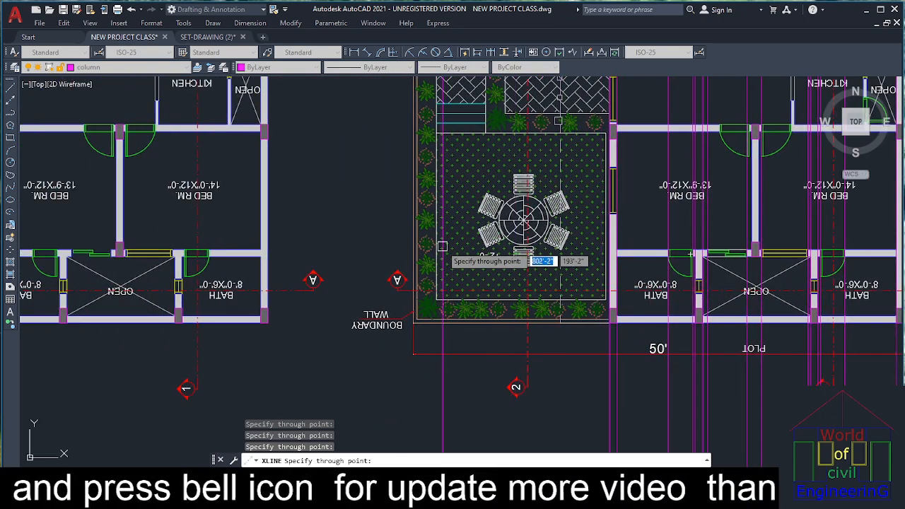
scroll(436, 185, up, 4)
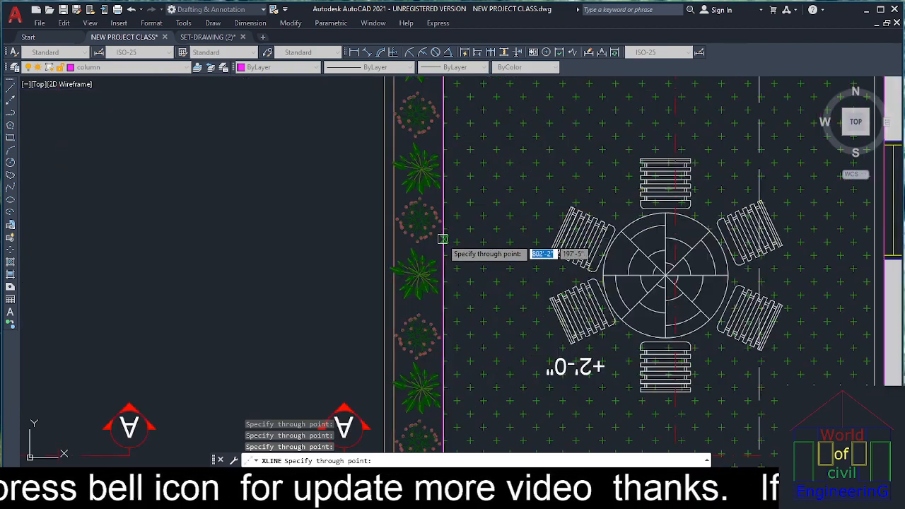
scroll(428, 237, down, 4)
scroll(417, 253, up, 4)
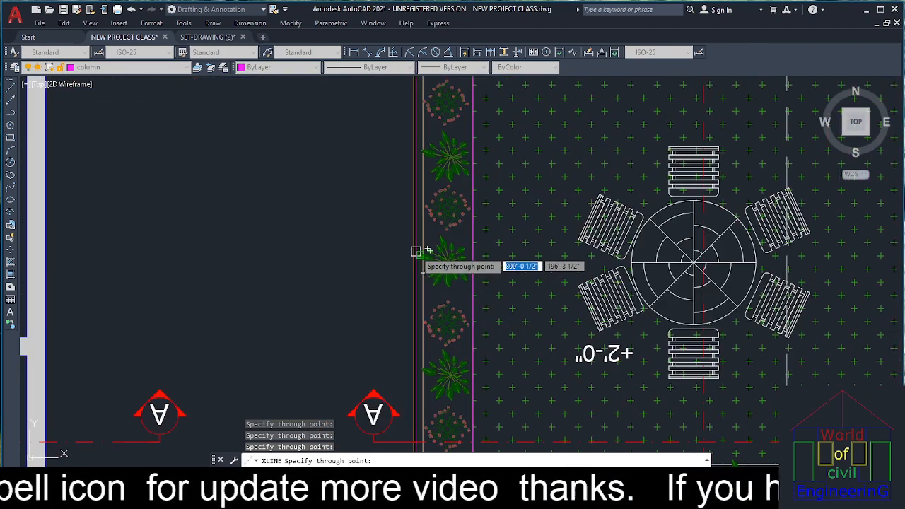
scroll(423, 234, down, 4)
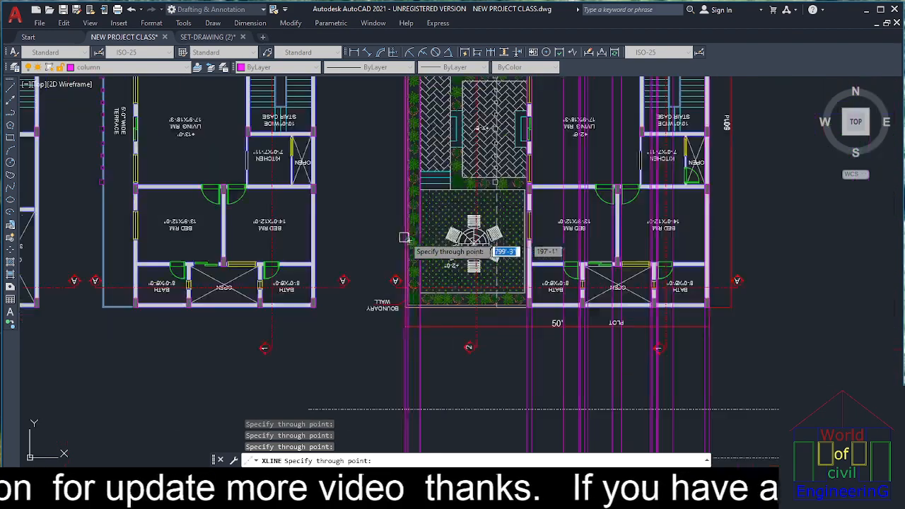
scroll(488, 230, up, 4)
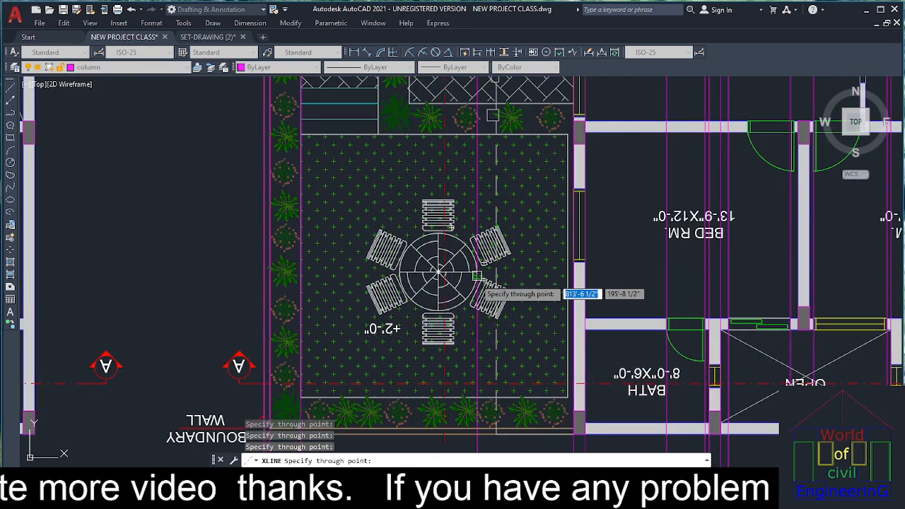
scroll(444, 285, down, 2)
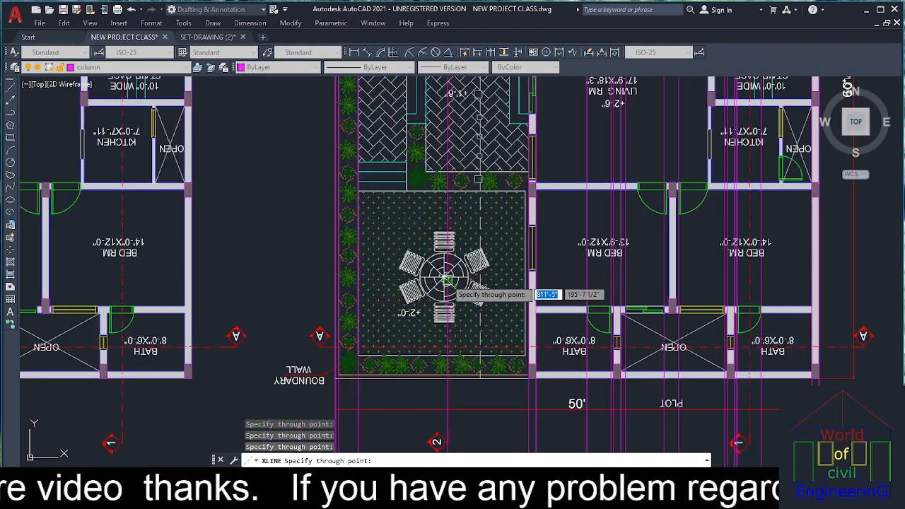
- End the construction line command and assign the two lines along the outer wall farthest from the garden to the WALL layer
scroll(444, 283, up, 2)
scroll(446, 279, down, 2)
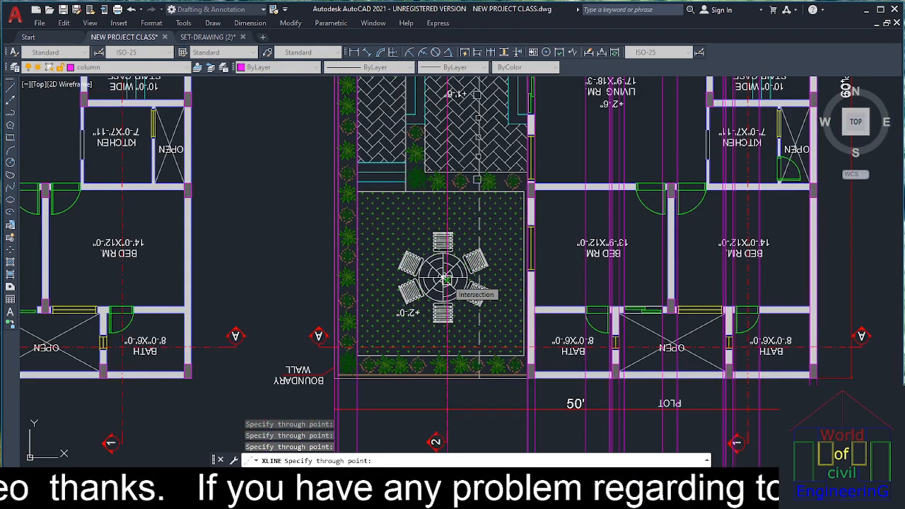
scroll(488, 308, down, 5)
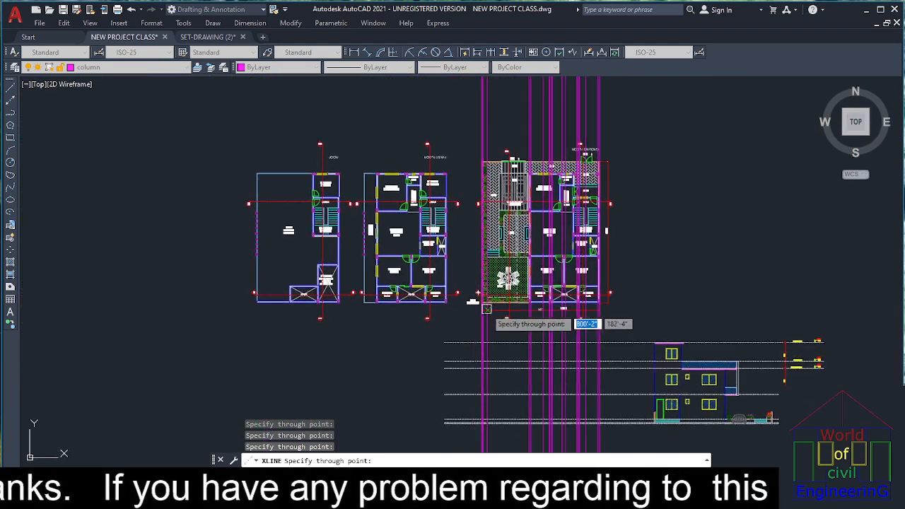
key(Escape)
scroll(602, 295, up, 5)
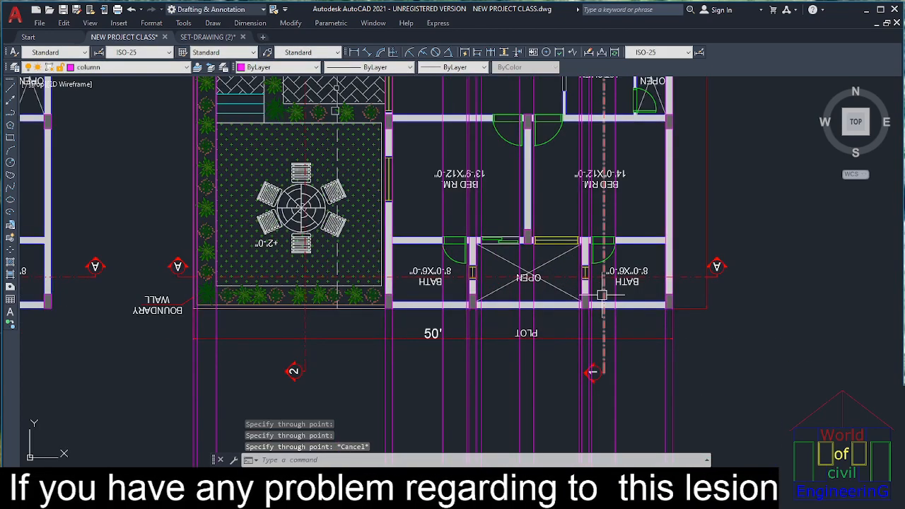
key(Escape)
key(Escape)
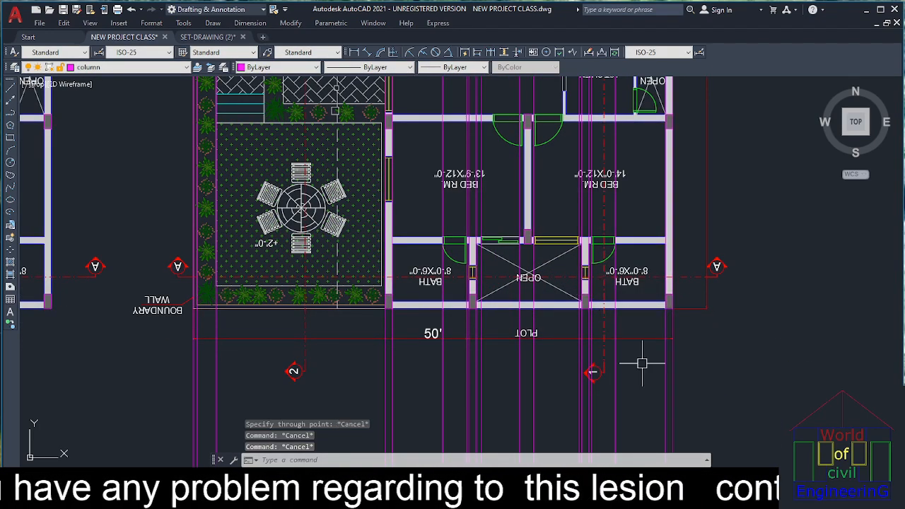
click(710, 367)
click(645, 372)
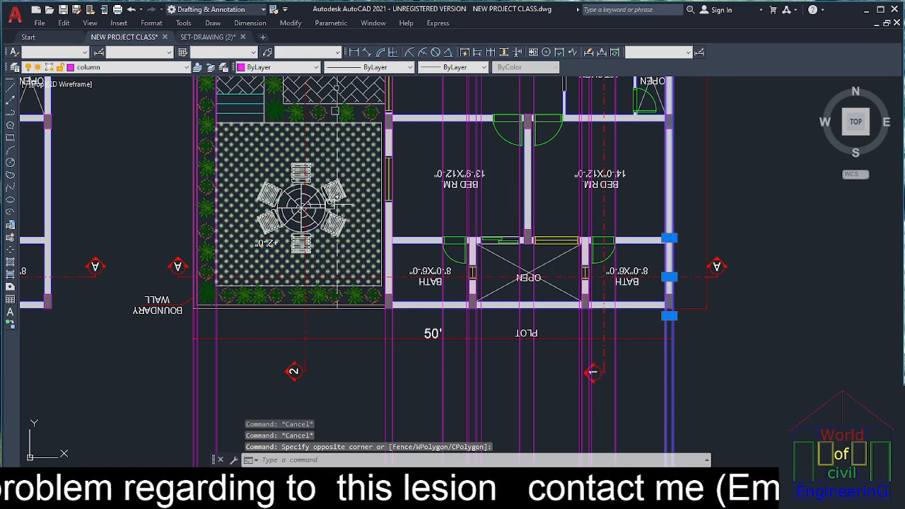
click(141, 68)
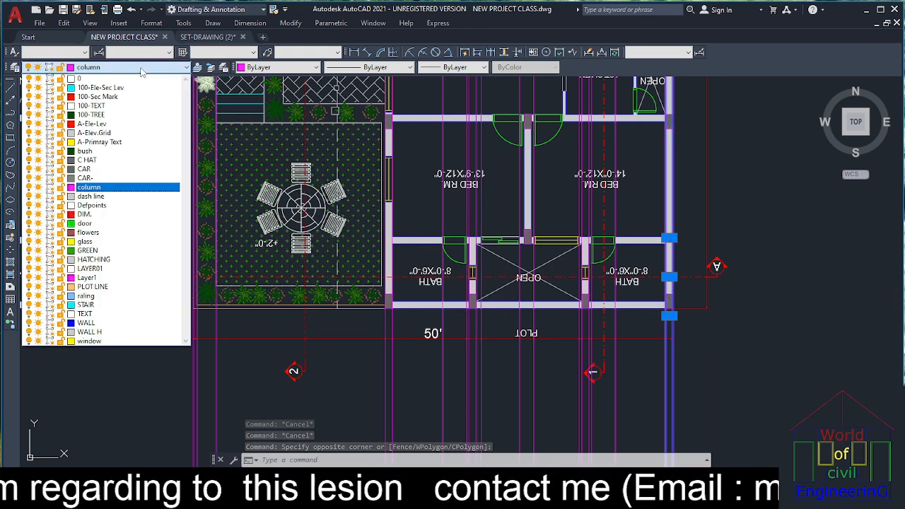
click(87, 323)
key(Escape)
key(Escape)
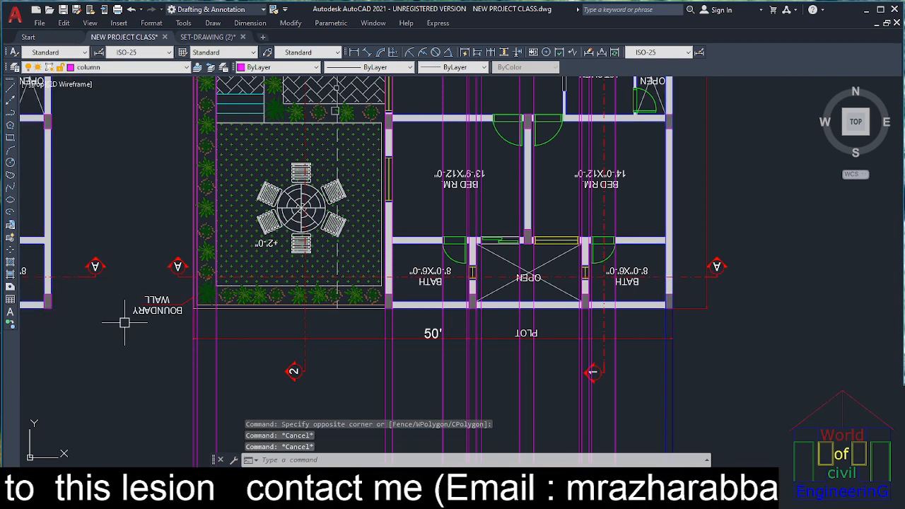
text(ma)
key(Return)
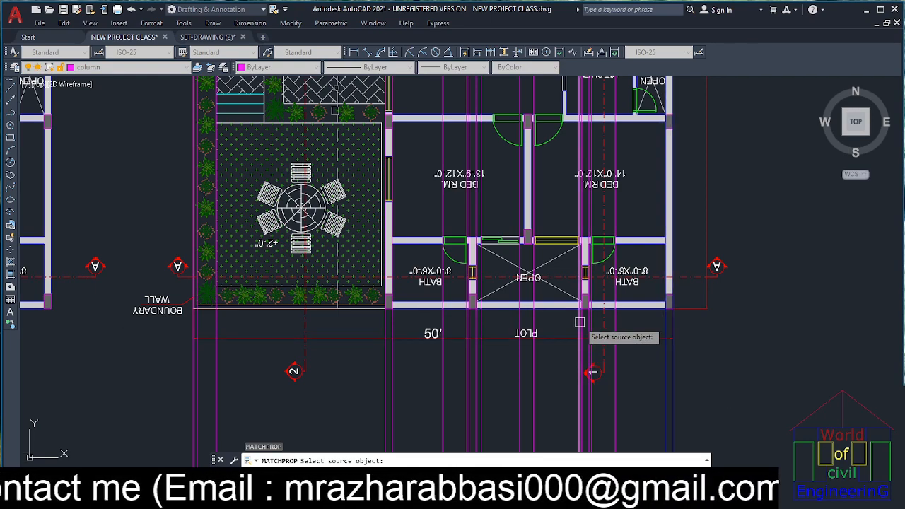
scroll(584, 319, up, 6)
click(609, 307)
scroll(602, 309, down, 6)
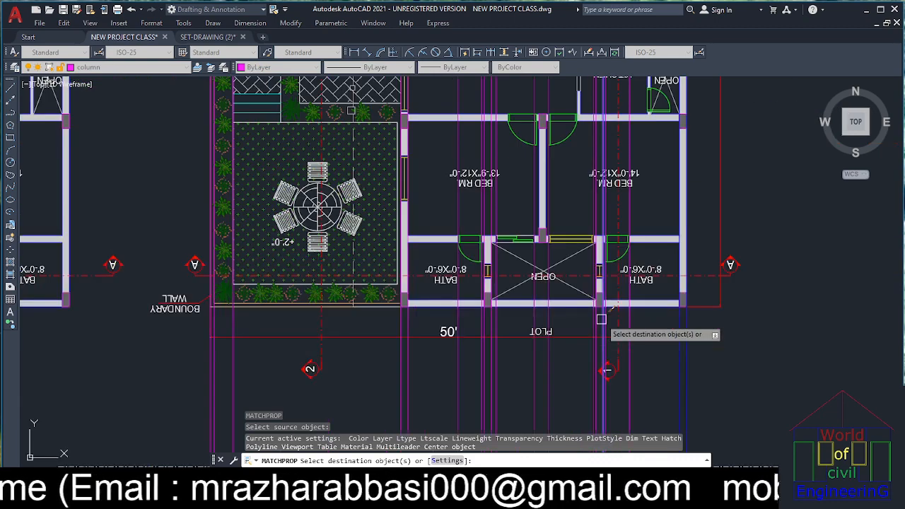
key(Return)
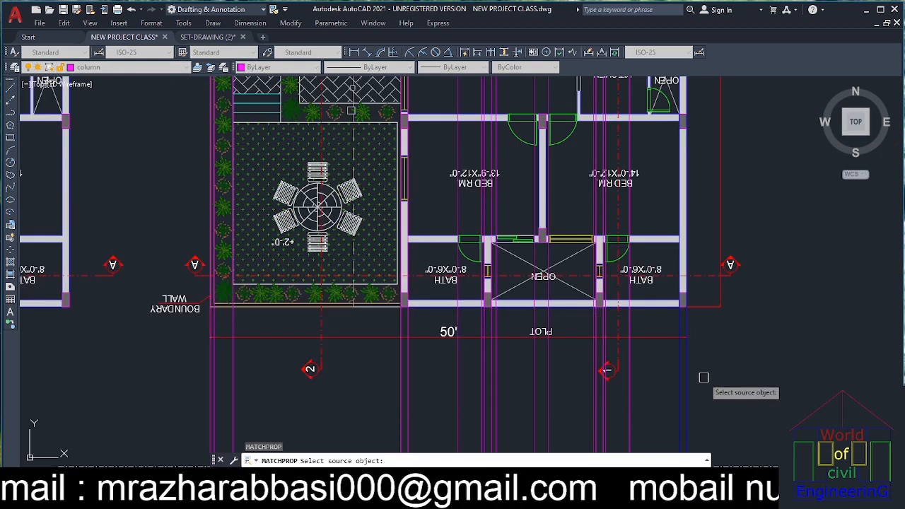
- Match the outer wall line's properties onto the construction lines at both faces of the two walls flanking the rear open area
click(690, 379)
scroll(541, 320, up, 8)
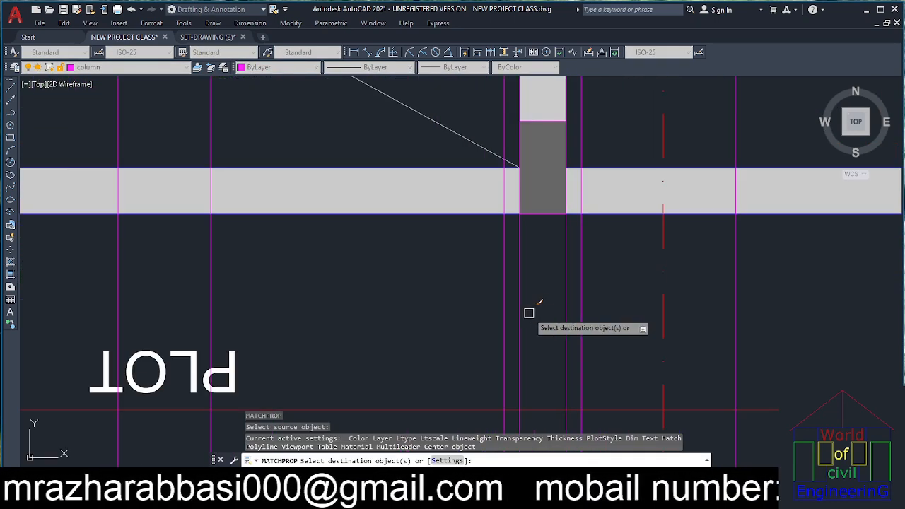
click(509, 313)
click(518, 311)
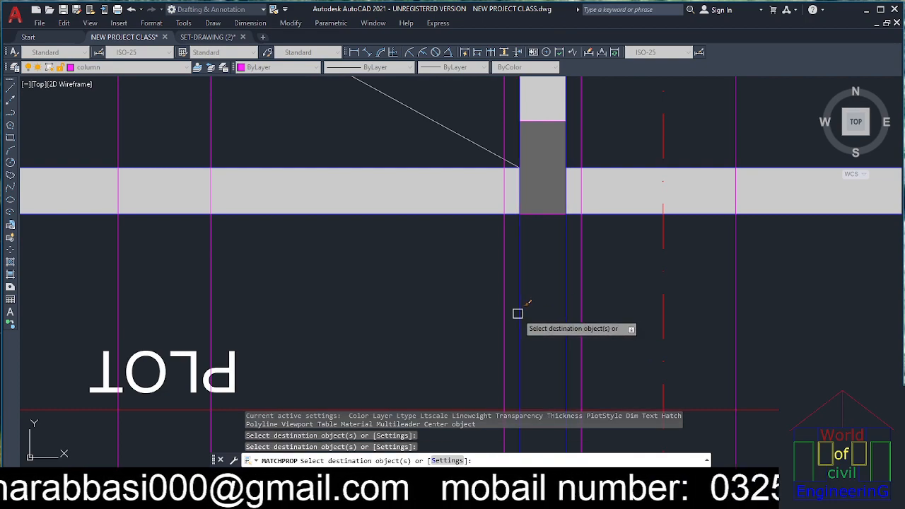
scroll(519, 311, down, 7)
scroll(434, 301, up, 6)
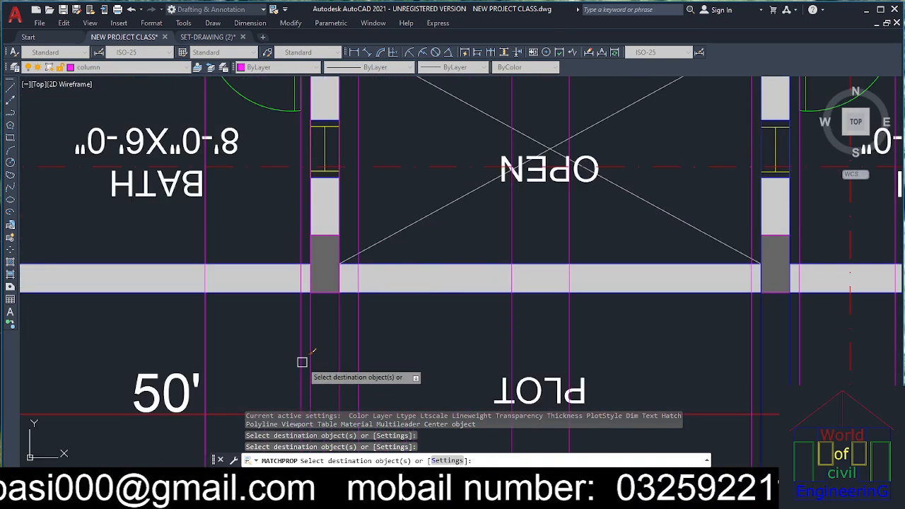
click(342, 355)
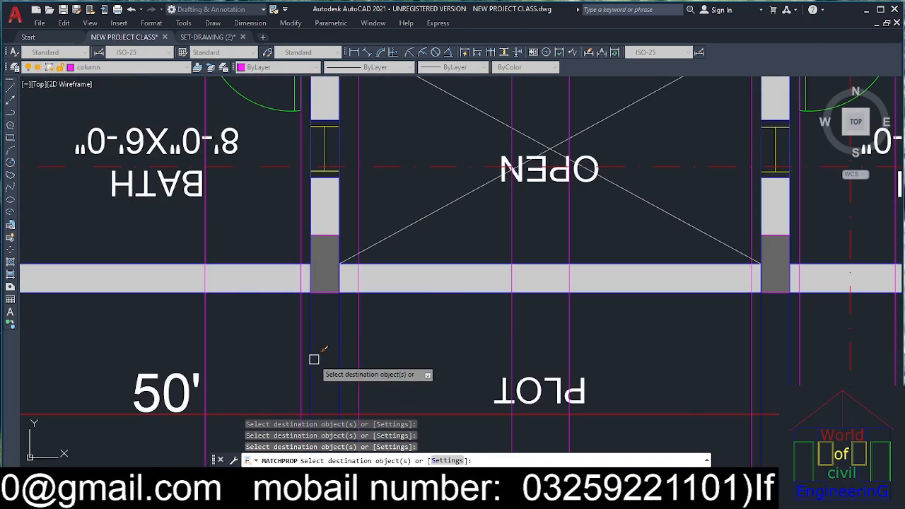
- Match the same wall properties onto the two construction lines of the house wall beside the garden
scroll(314, 359, down, 5)
scroll(230, 356, up, 3)
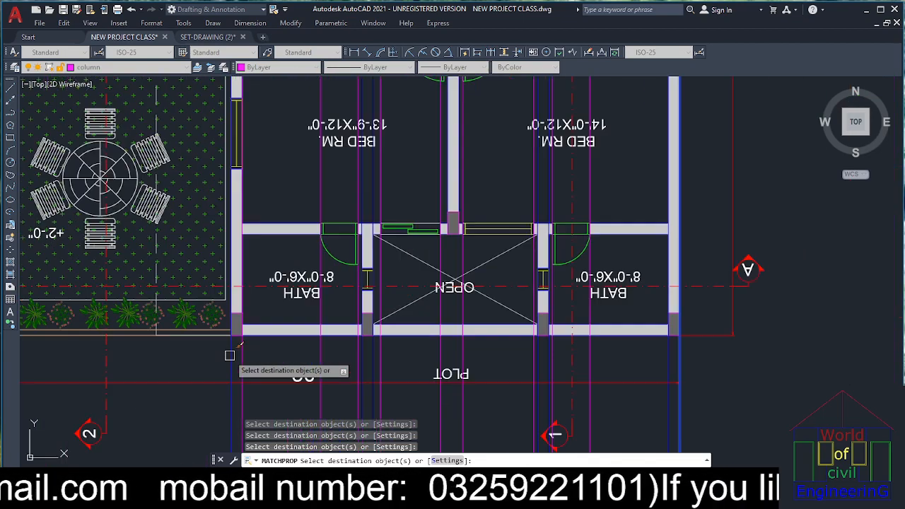
click(264, 357)
click(210, 364)
scroll(223, 365, down, 5)
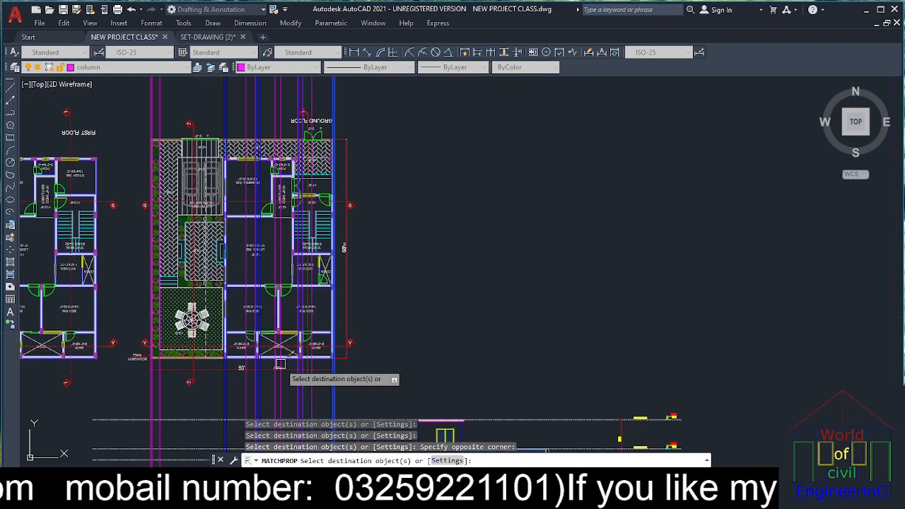
scroll(155, 398, up, 4)
key(Escape)
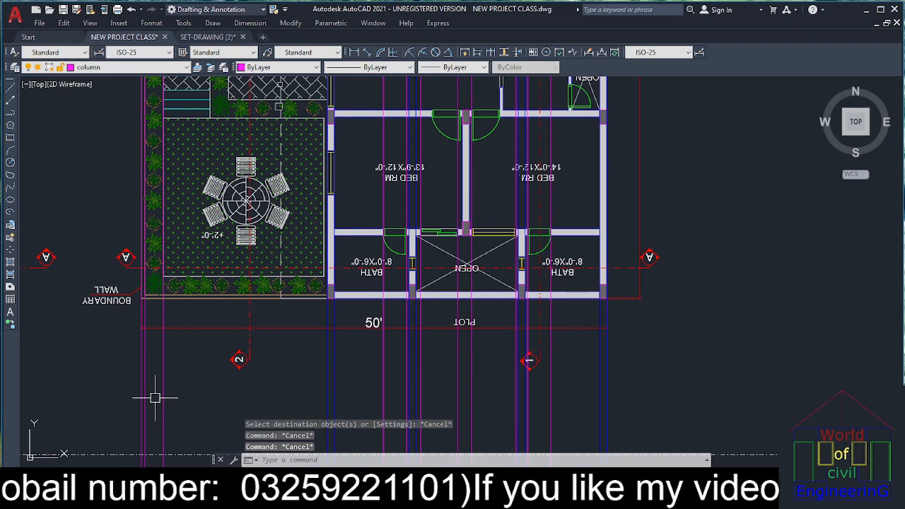
- Match the boundary wall's properties from the existing elevation onto the two construction lines of the boundary wall beside the garden
scroll(135, 398, down, 8)
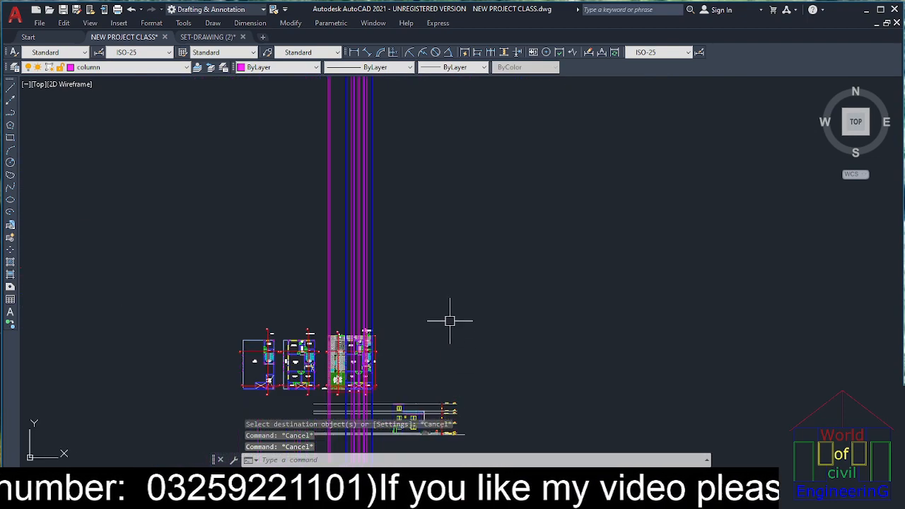
scroll(422, 417, up, 3)
scroll(506, 404, up, 4)
scroll(507, 404, down, 2)
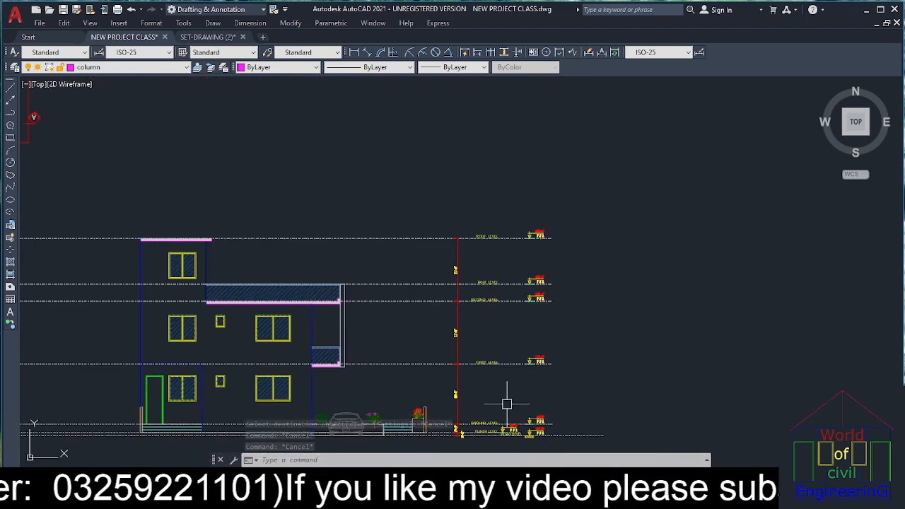
scroll(424, 404, up, 3)
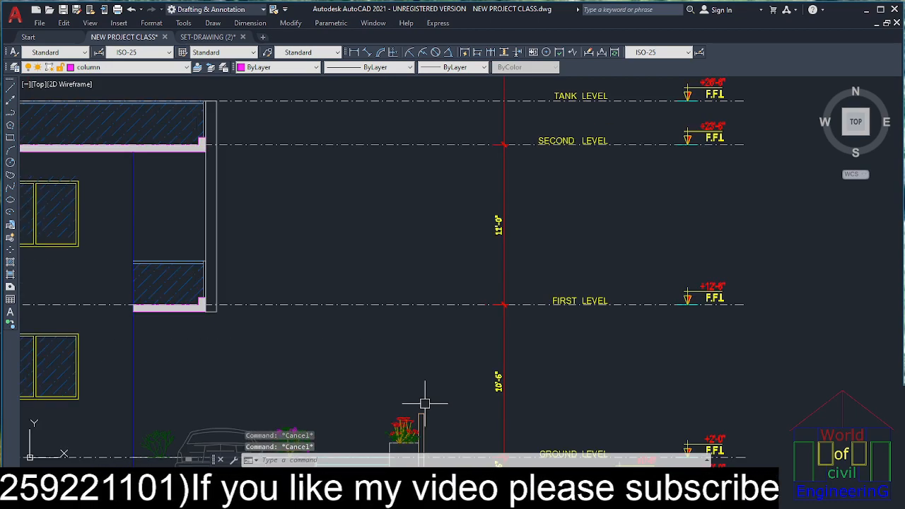
key(Return)
click(425, 404)
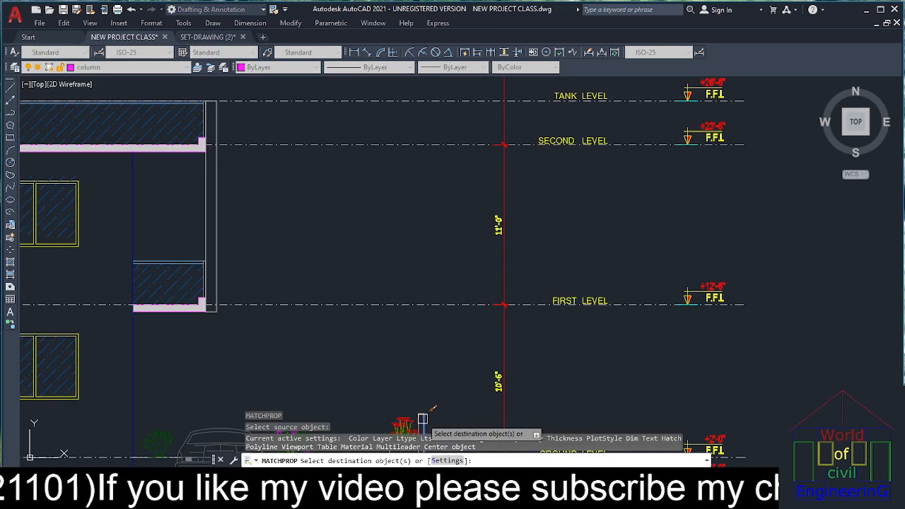
scroll(417, 402, down, 3)
scroll(215, 378, down, 2)
scroll(215, 378, up, 7)
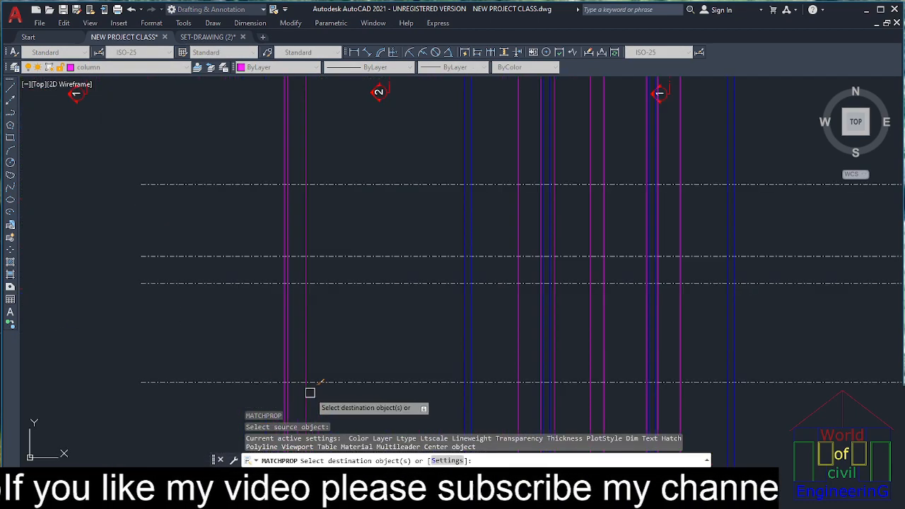
click(293, 377)
click(214, 377)
scroll(297, 379, down, 8)
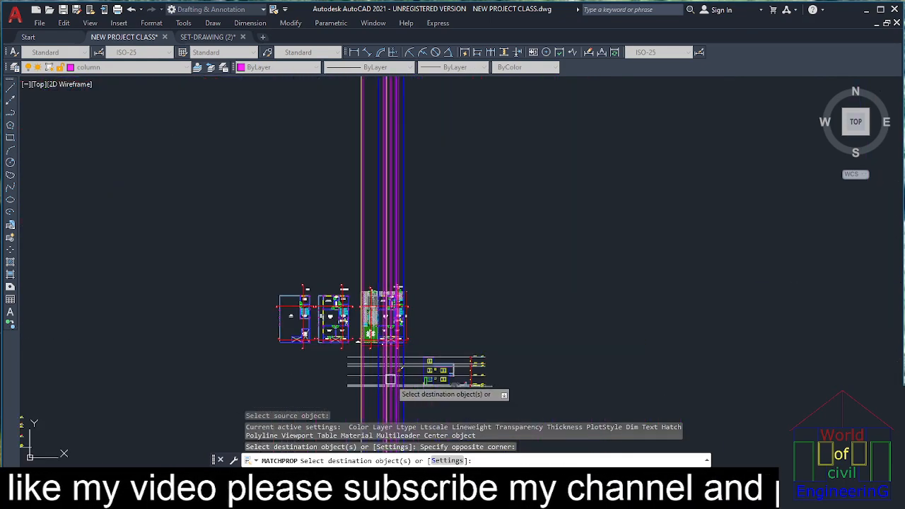
scroll(471, 384, up, 2)
key(Escape)
key(Escape)
- Match the planter edge's properties from the existing elevation onto the construction line at the lawn's outer edge
text(m)
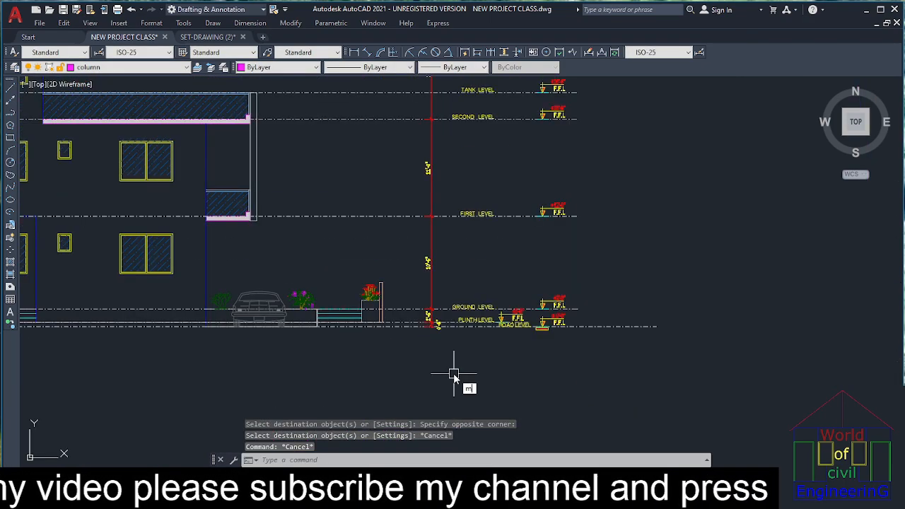
text(a)
key(Return)
scroll(363, 296, up, 5)
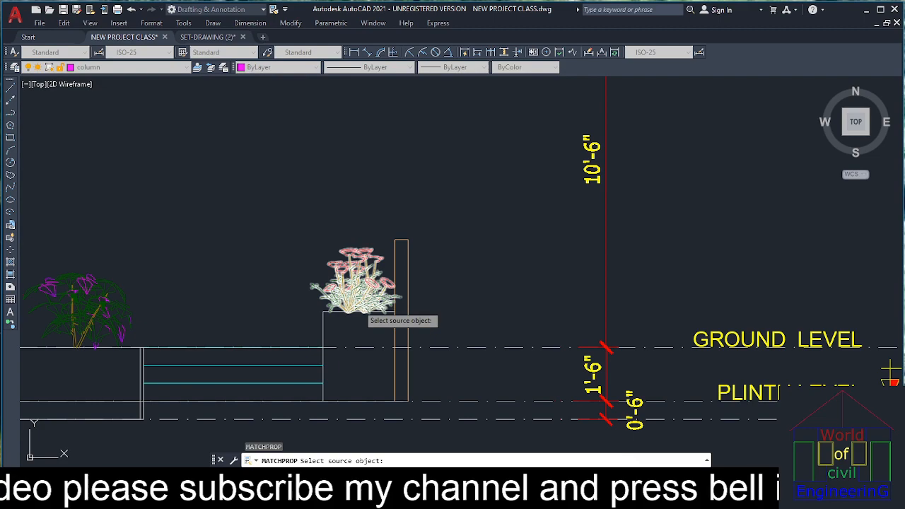
click(324, 322)
scroll(324, 323, down, 12)
scroll(213, 327, up, 6)
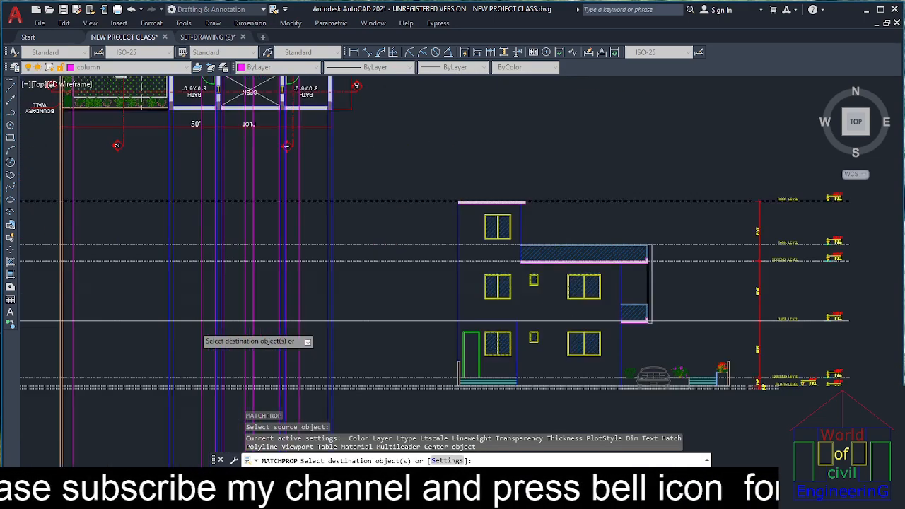
scroll(105, 345, up, 3)
scroll(81, 363, down, 5)
scroll(73, 368, up, 6)
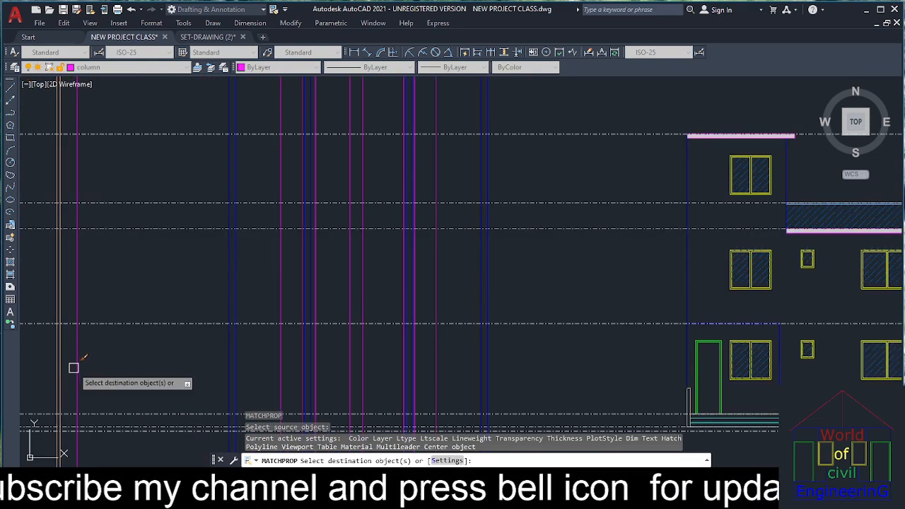
mouse_move(78, 410)
middle_down()
mouse_move(122, 390)
mouse_move(297, 381)
middle_up()
scroll(297, 381, down, 3)
key(Escape)
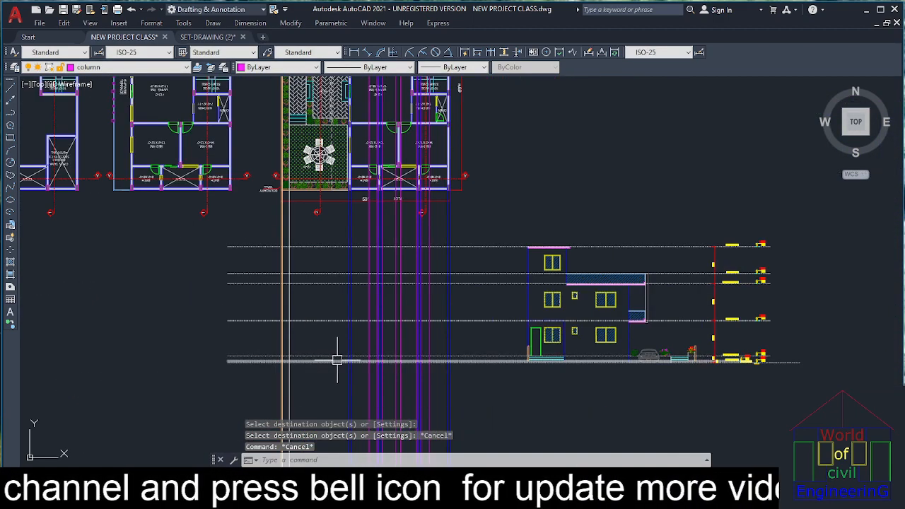
scroll(339, 361, up, 3)
scroll(463, 358, down, 3)
scroll(462, 360, up, 3)
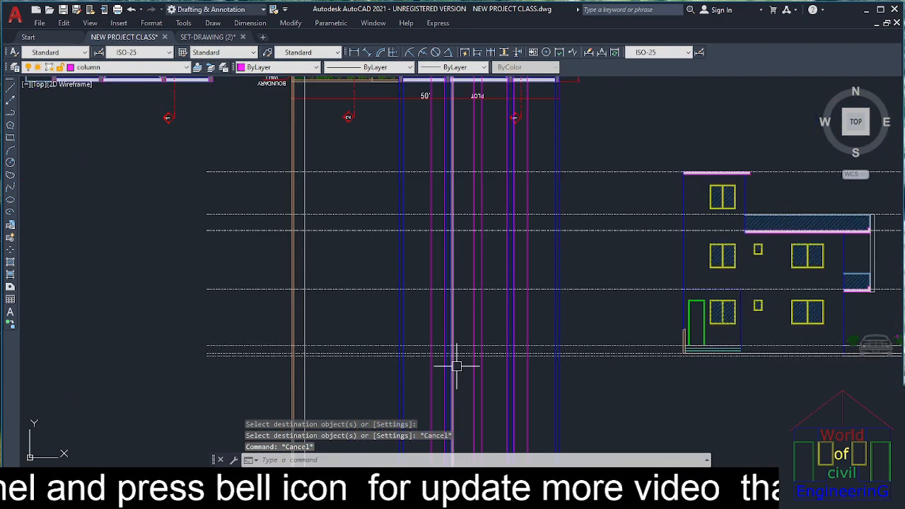
scroll(445, 263, down, 2)
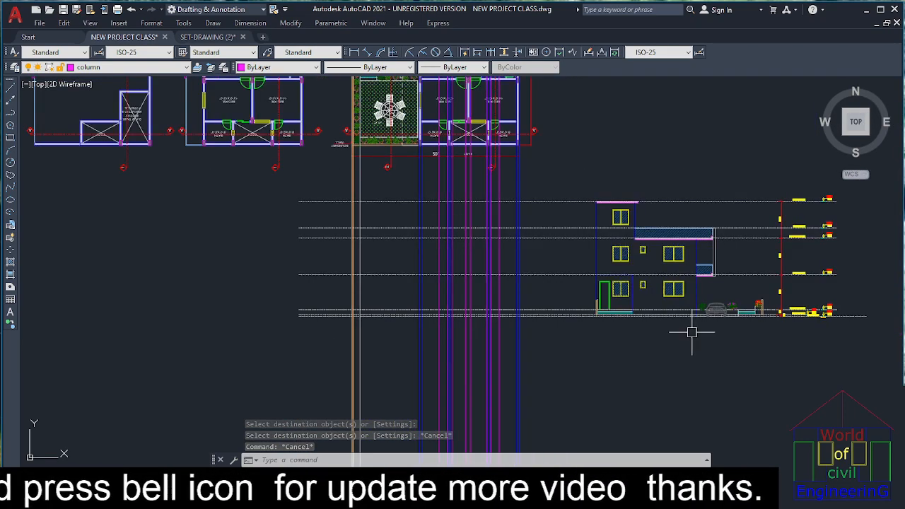
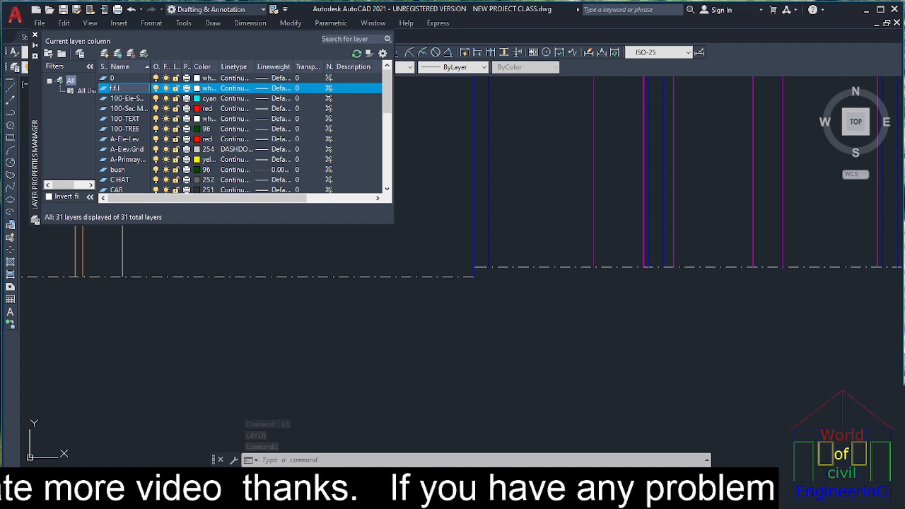
- Set the f.f.l layer's colour to index colour 33
click(198, 87)
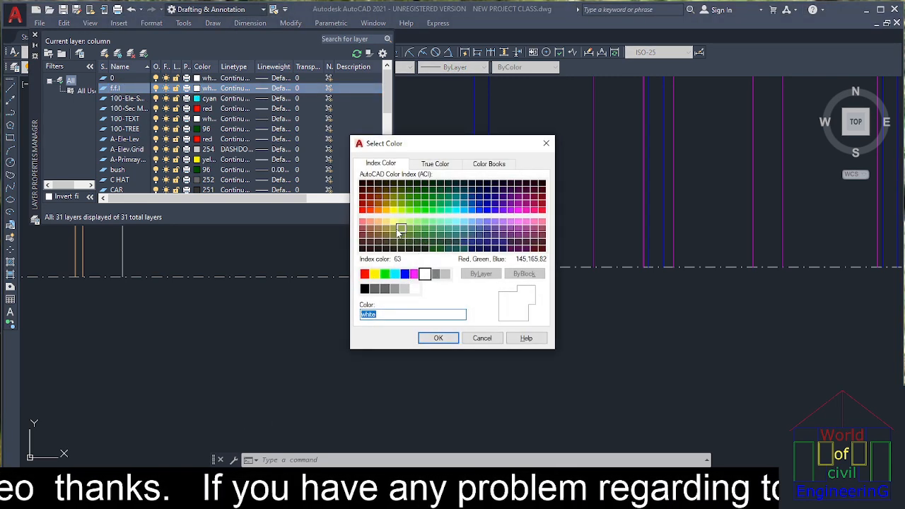
click(379, 228)
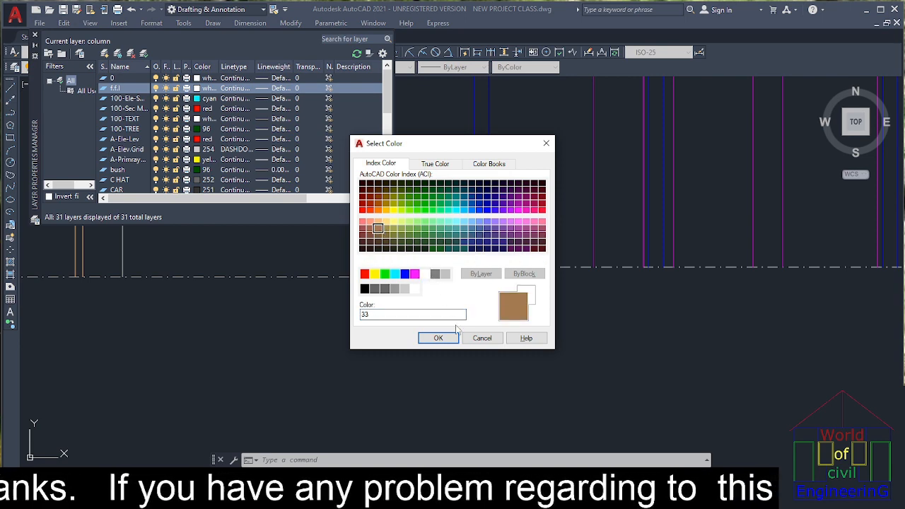
click(443, 341)
click(513, 268)
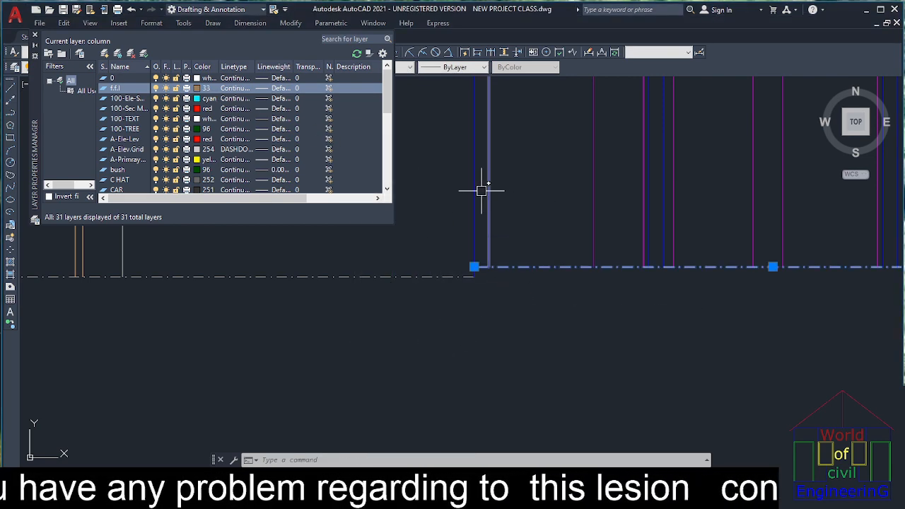
key(Escape)
- Load the HIDDEN2 linetype and assign it to the f.f.l layer
click(234, 88)
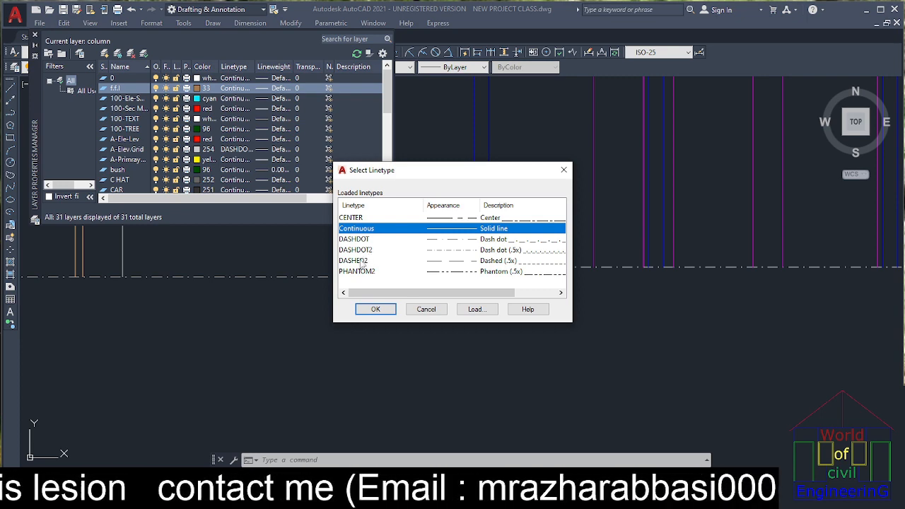
click(476, 309)
scroll(404, 274, down, 15)
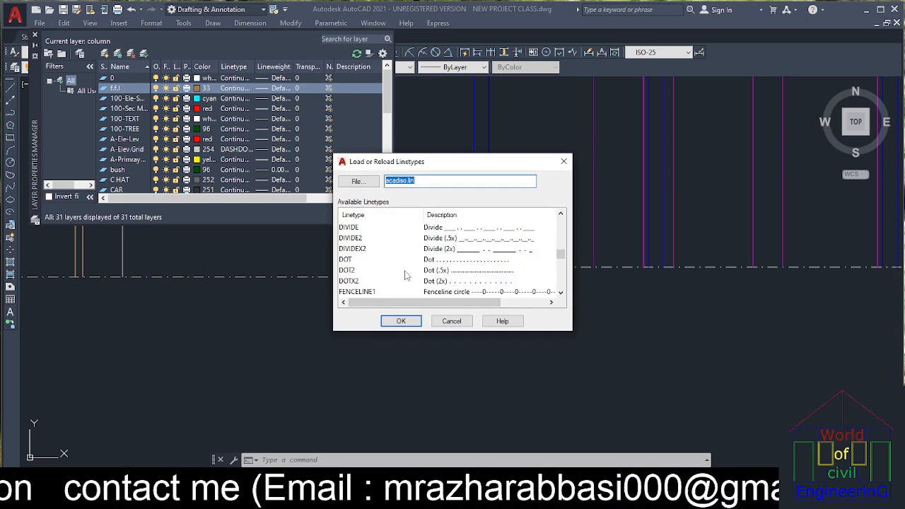
scroll(406, 275, down, 3)
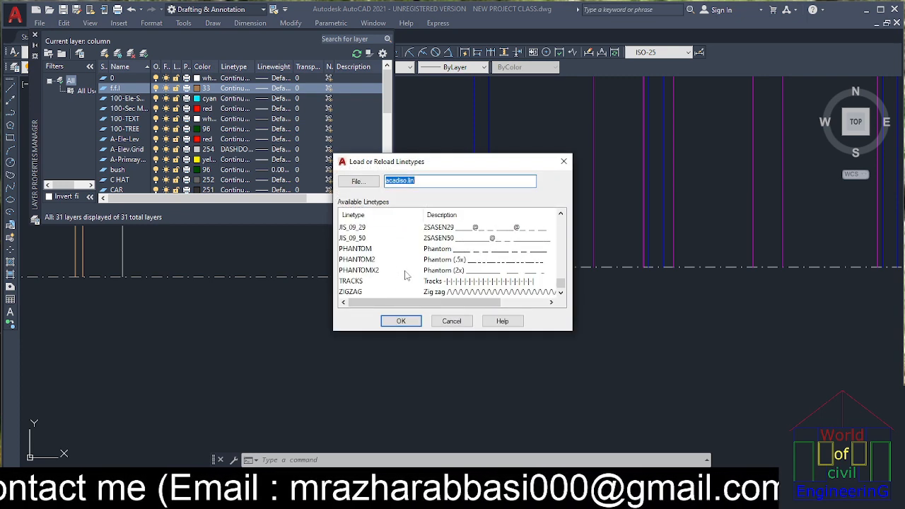
scroll(375, 258, up, 7)
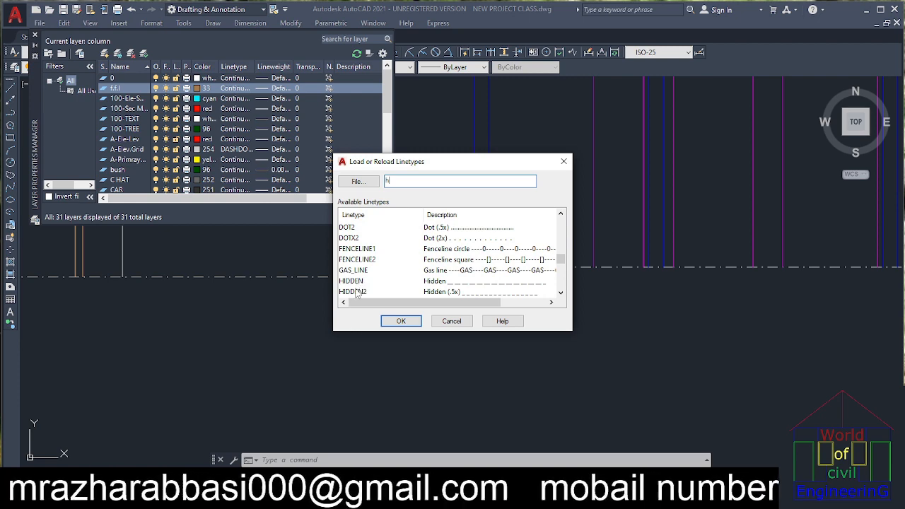
click(400, 321)
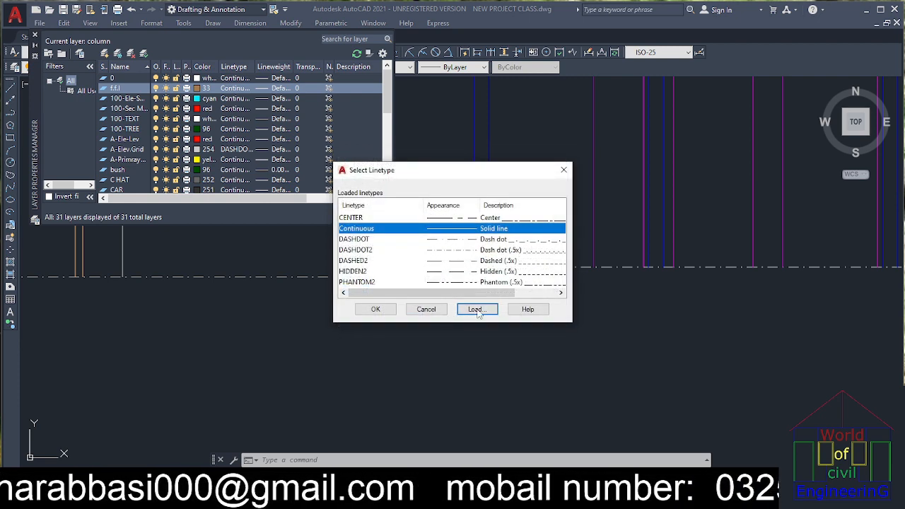
click(363, 272)
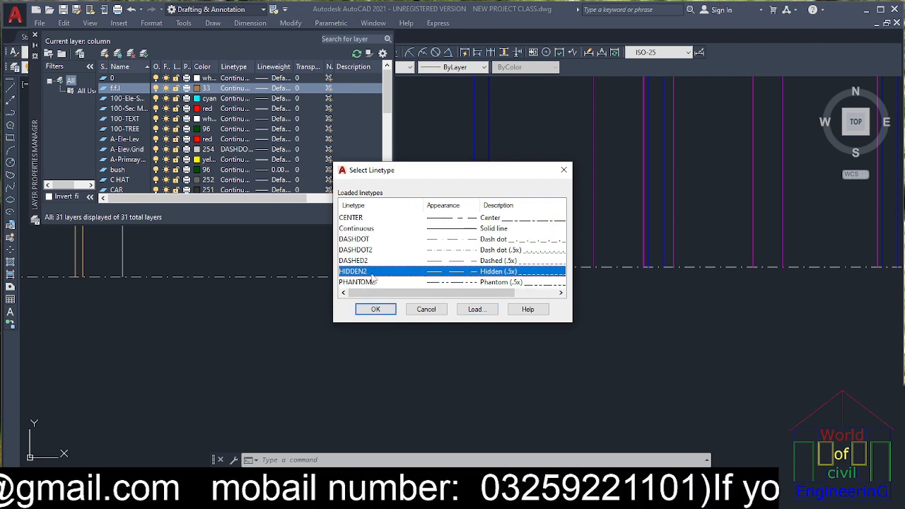
click(475, 309)
click(454, 321)
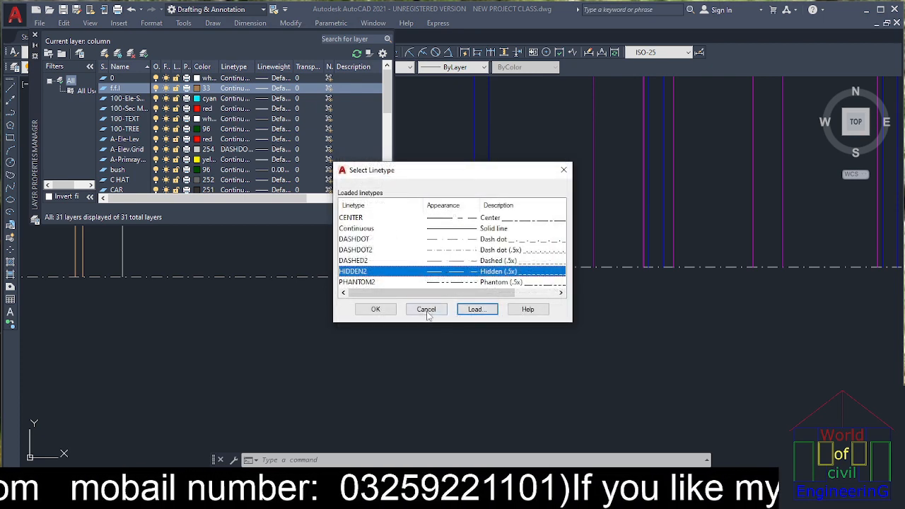
click(376, 309)
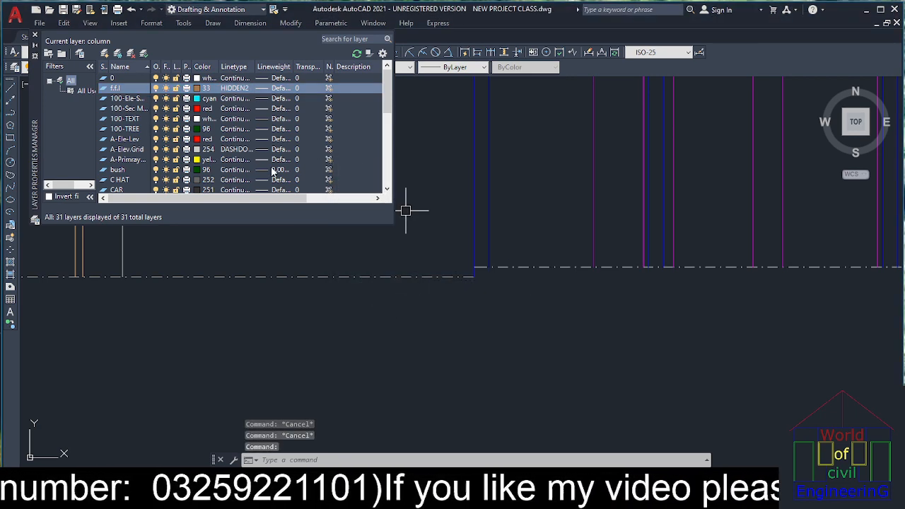
- Make f.f.l the current layer
key(Return)
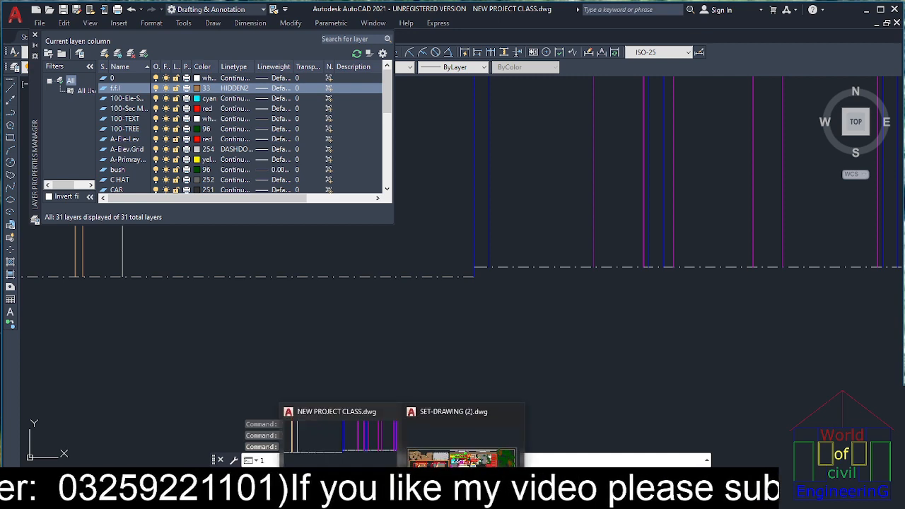
key(Escape)
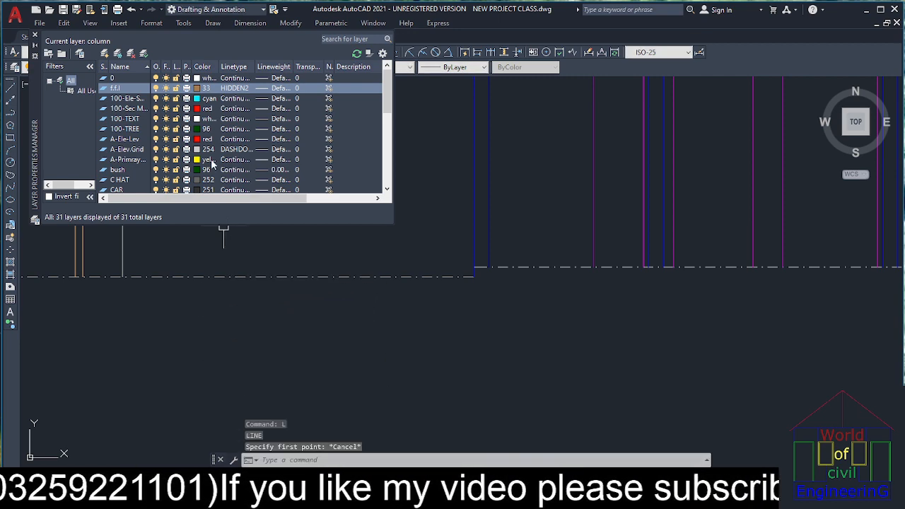
double_click(124, 88)
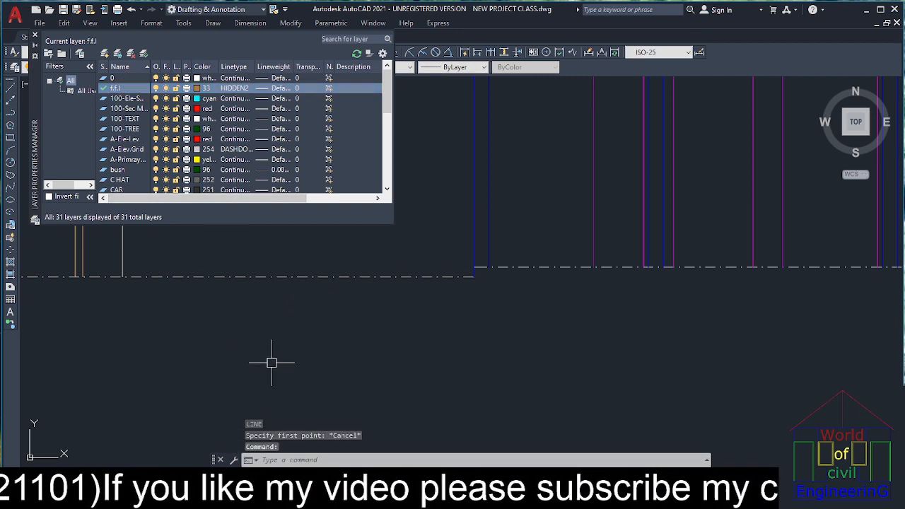
key(Escape)
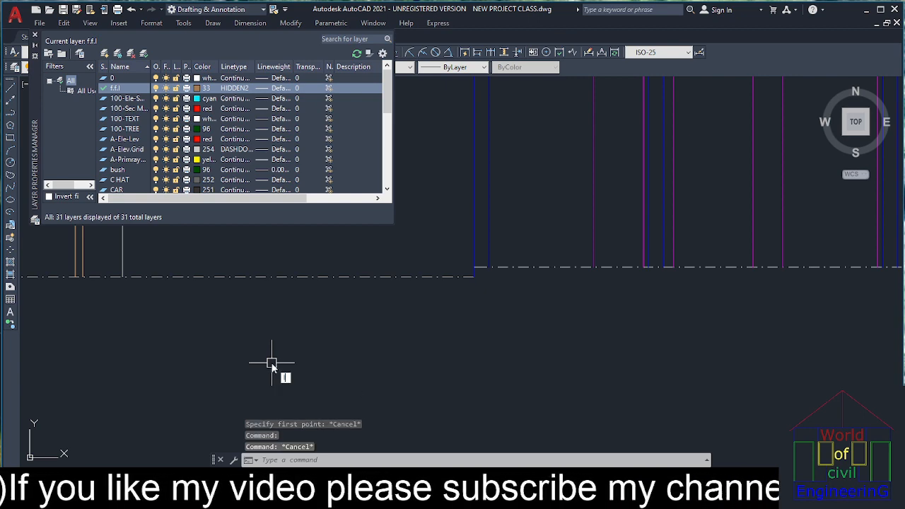
- Draw a short, slightly sloping sample line on the f.f.l layer below the elevation's base lines
text(l)
key(Return)
click(270, 359)
click(432, 376)
key(Escape)
- Close the layer manager and regenerate the drawing to refresh the sample line's linetype display
scroll(376, 333, up, 3)
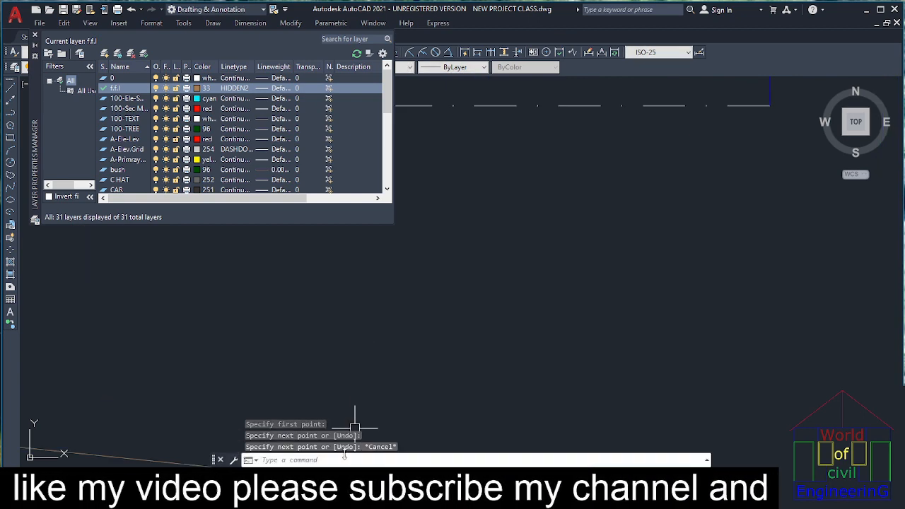
scroll(393, 299, down, 5)
scroll(380, 320, up, 5)
scroll(365, 397, up, 1)
click(354, 406)
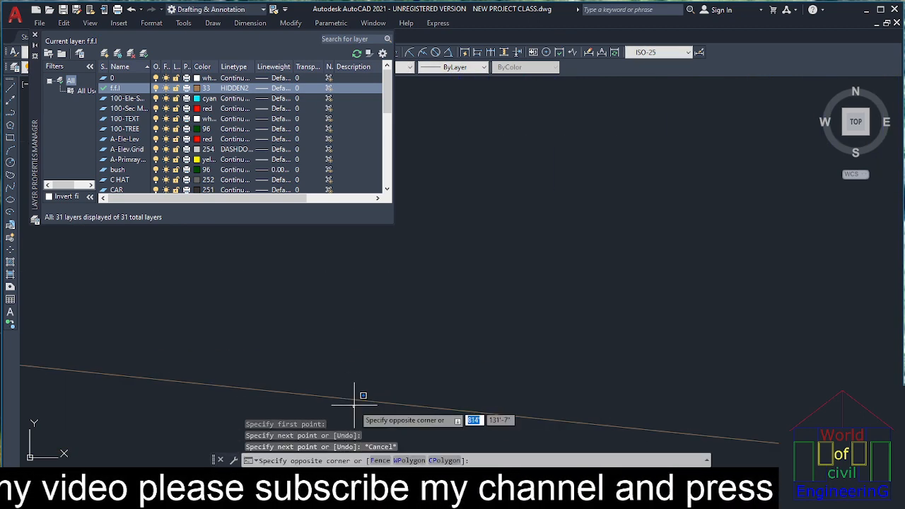
click(357, 396)
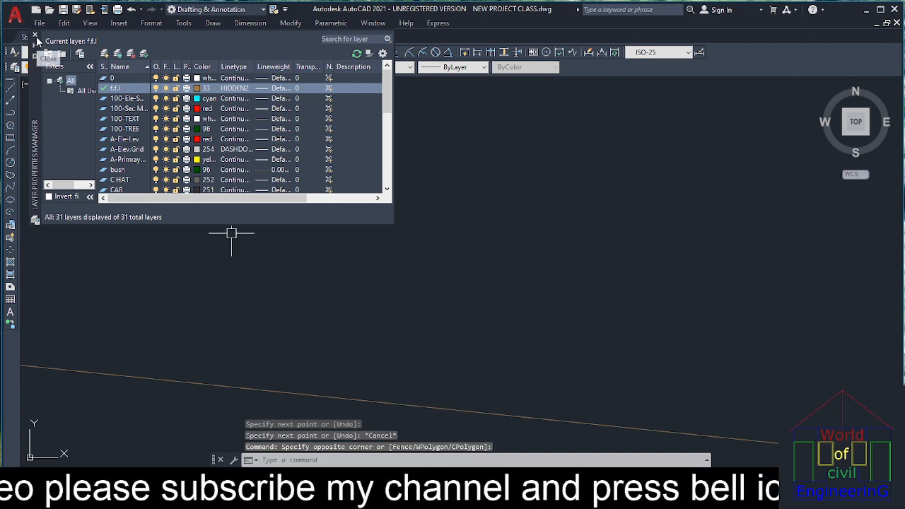
click(34, 36)
click(207, 383)
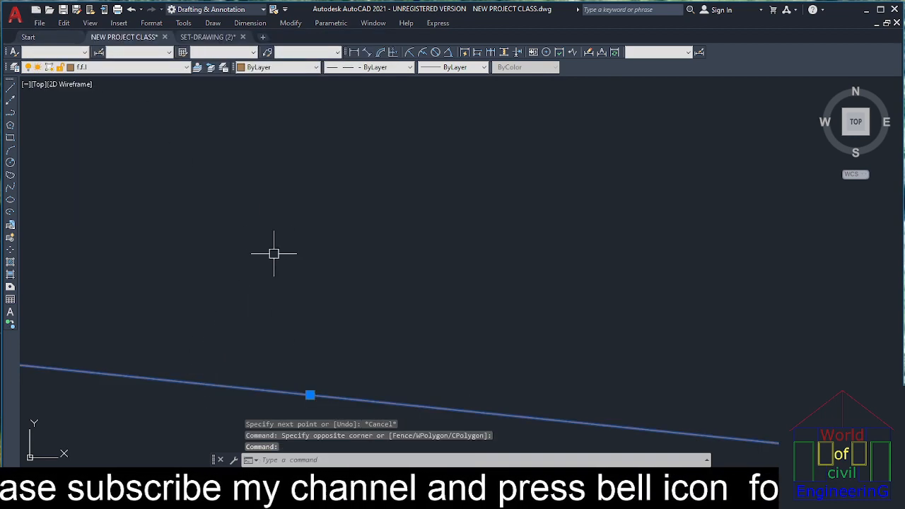
key(Escape)
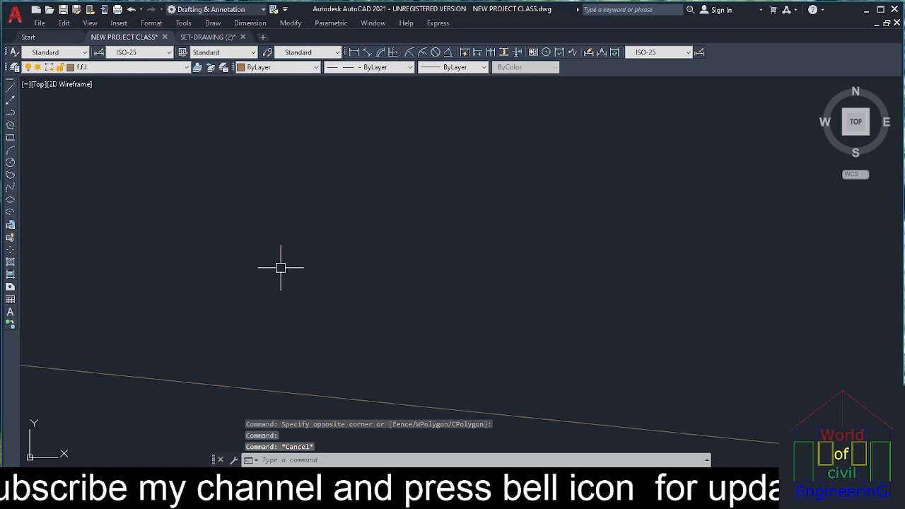
text(re)
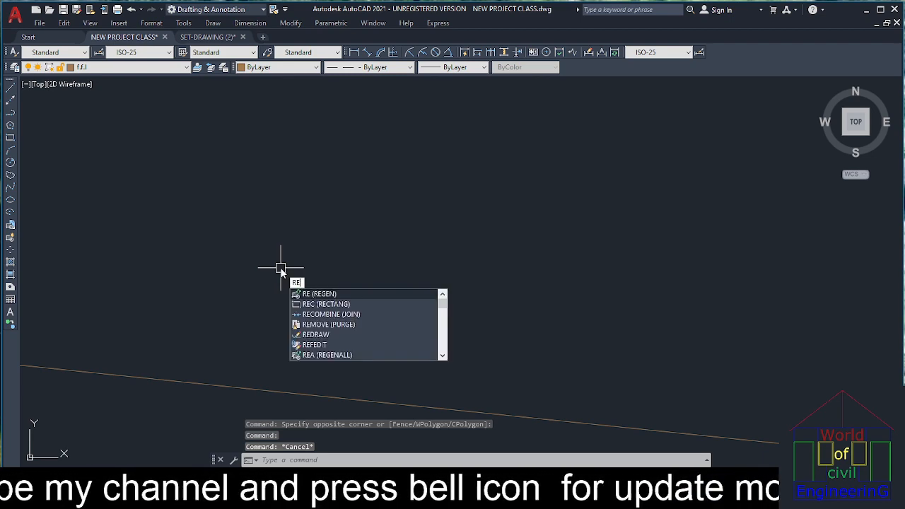
key(Return)
- Set the global linetype scale factor to .25
scroll(281, 267, down, 3)
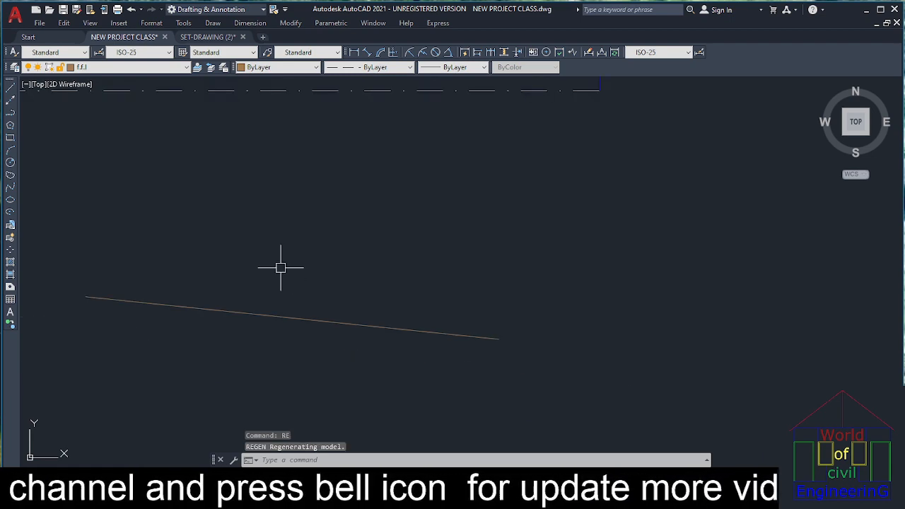
scroll(330, 312, down, 4)
scroll(330, 312, up, 2)
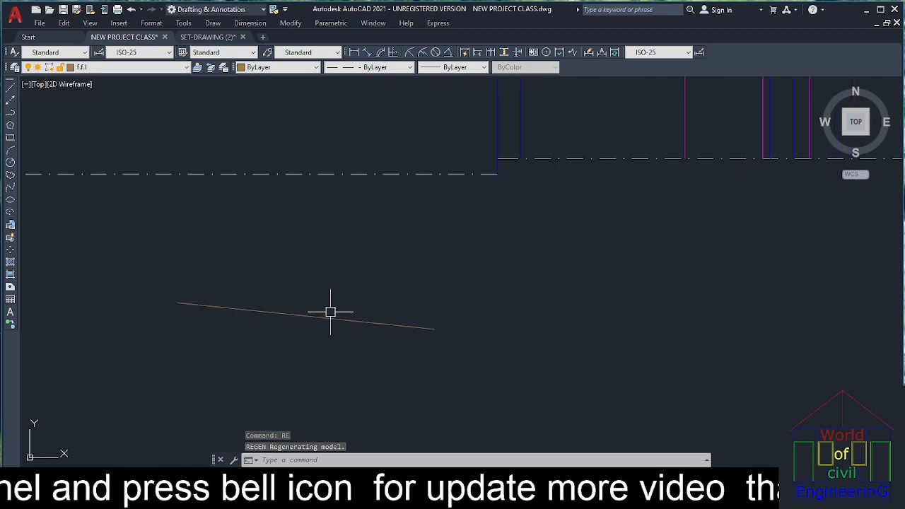
key(Escape)
key(Escape)
text(lts)
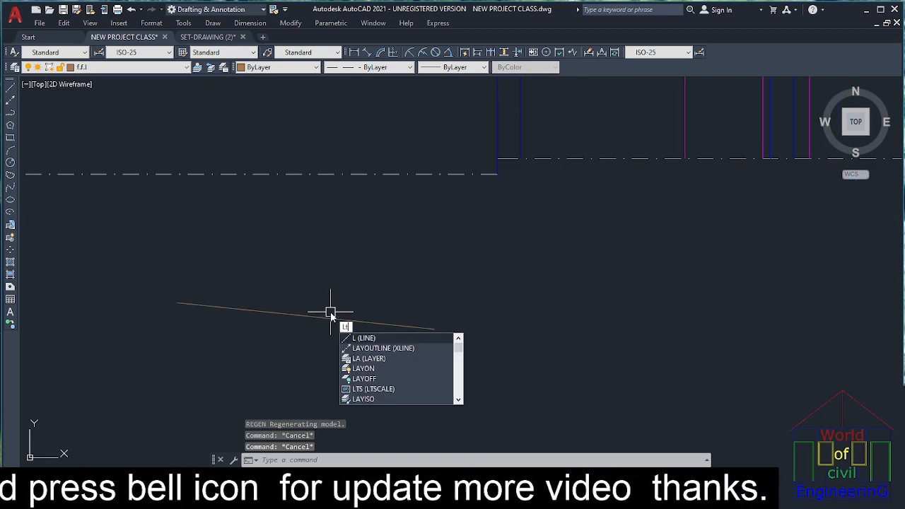
key(Return)
text(25)
key(Return)
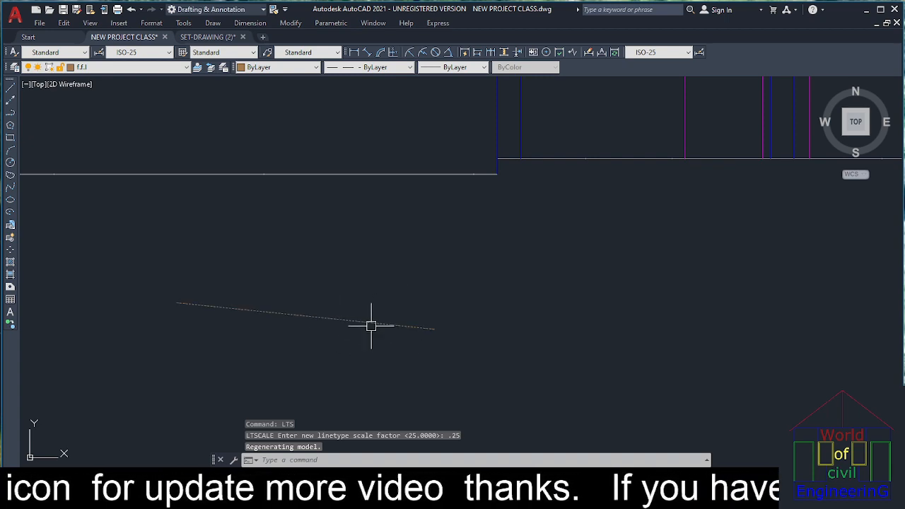
scroll(370, 323, up, 5)
scroll(369, 323, down, 5)
scroll(371, 325, down, 8)
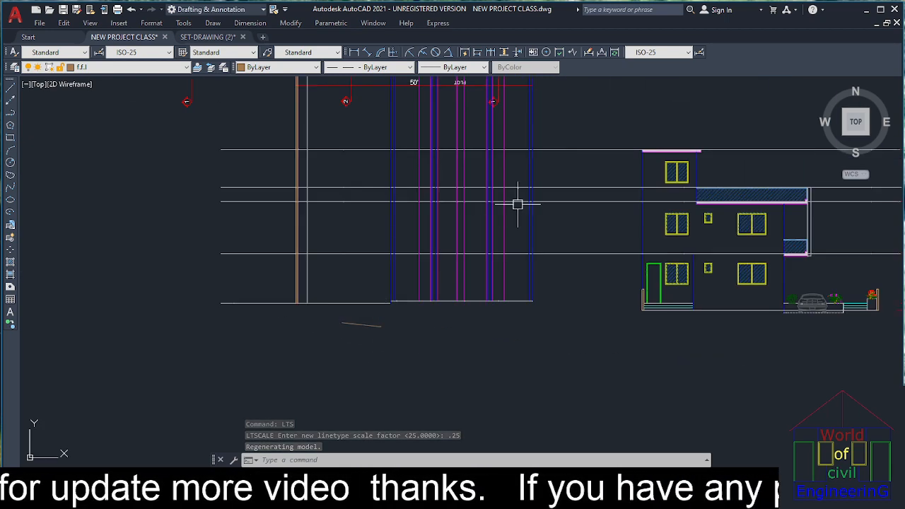
- Match the sample line's properties onto the two base lines under the house and the garden side
scroll(444, 297, up, 6)
scroll(389, 318, down, 2)
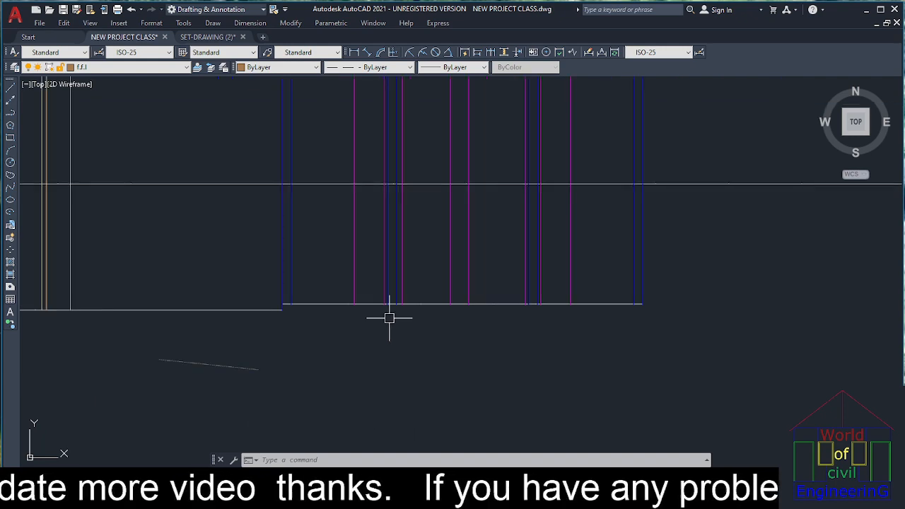
text(a)
key(Return)
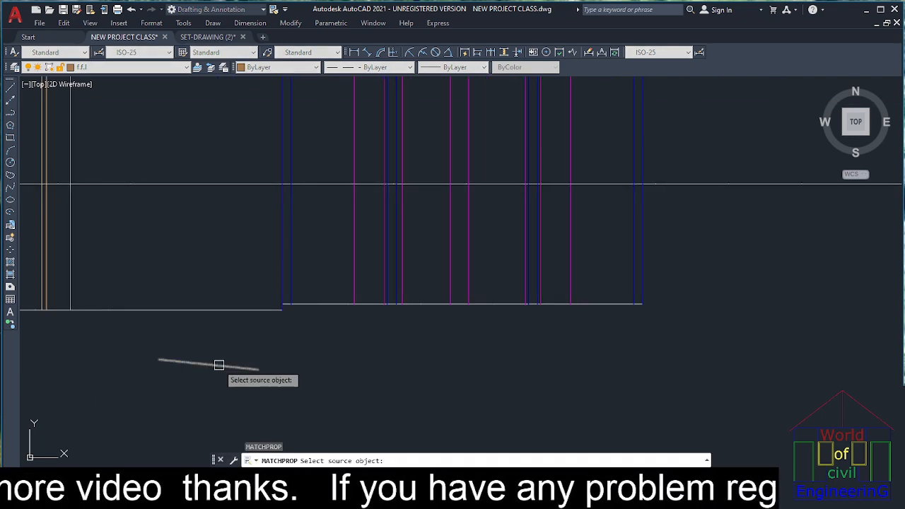
click(216, 364)
scroll(322, 307, up, 2)
click(334, 287)
click(320, 321)
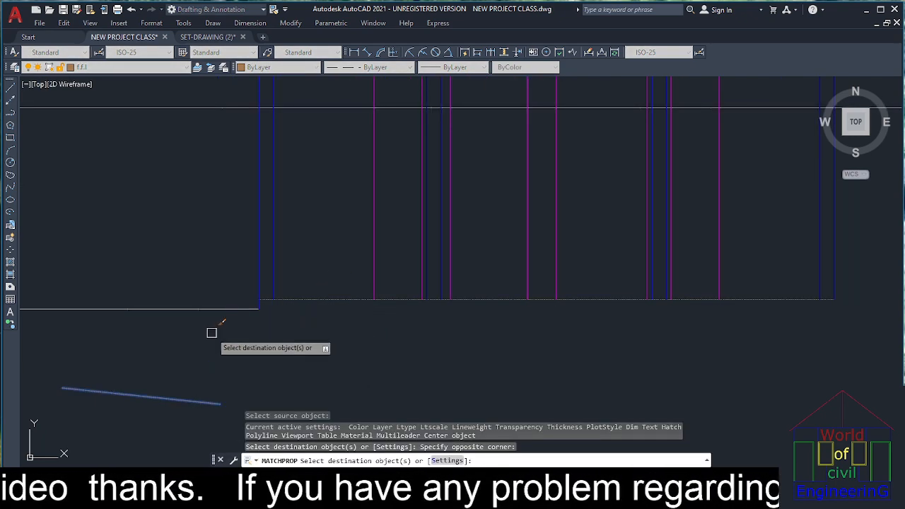
click(229, 295)
click(211, 338)
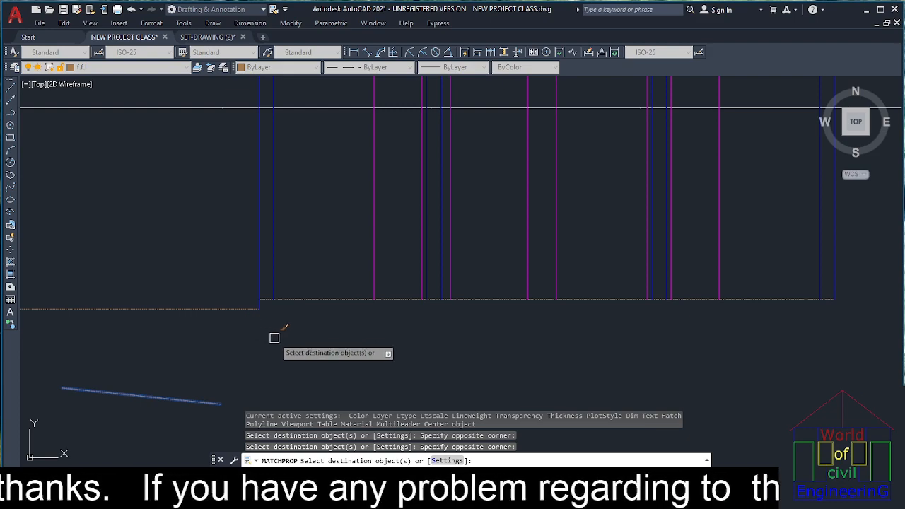
key(ctrl+Tab)
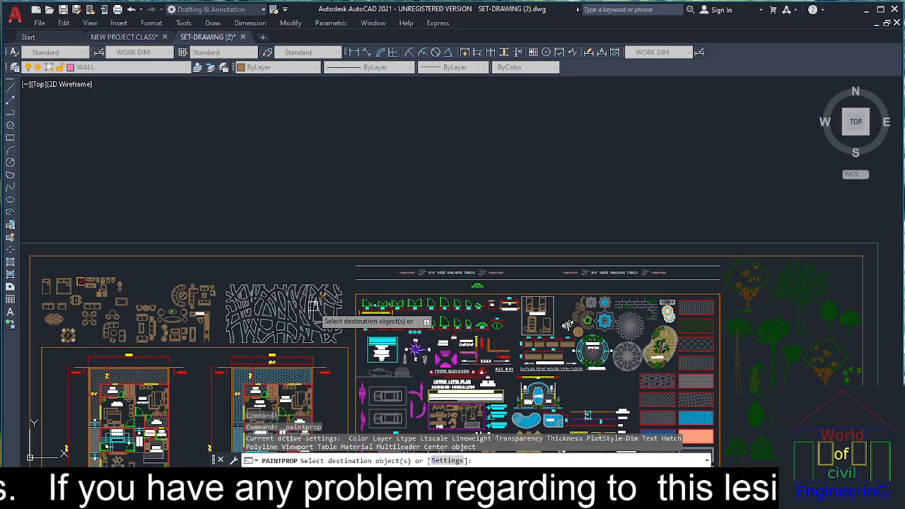
key(ctrl+Tab)
key(ctrl+Tab)
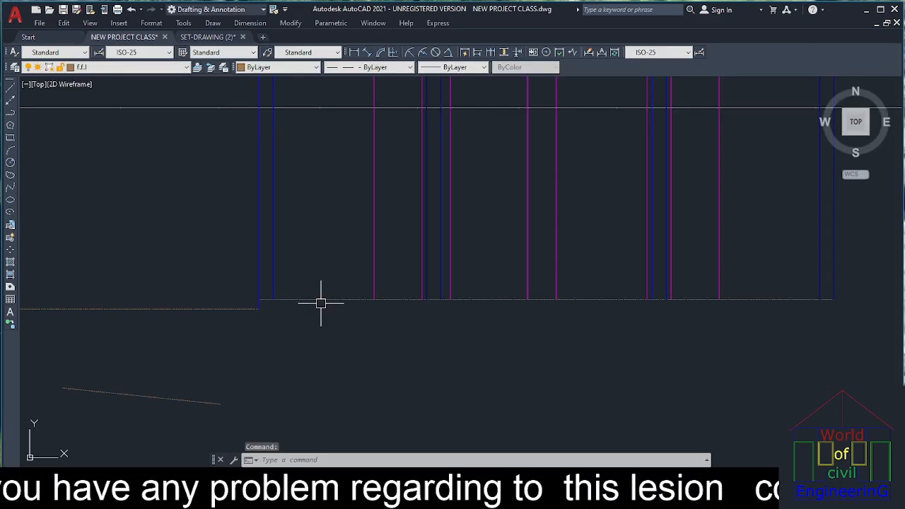
- Set the linetype scale of the base line under the house to 10 in its properties
click(328, 291)
click(315, 326)
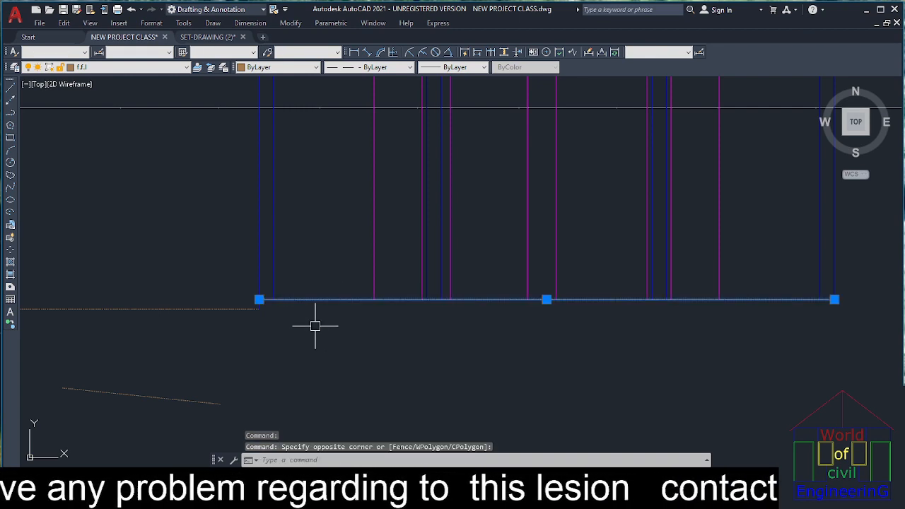
key(ctrl+1)
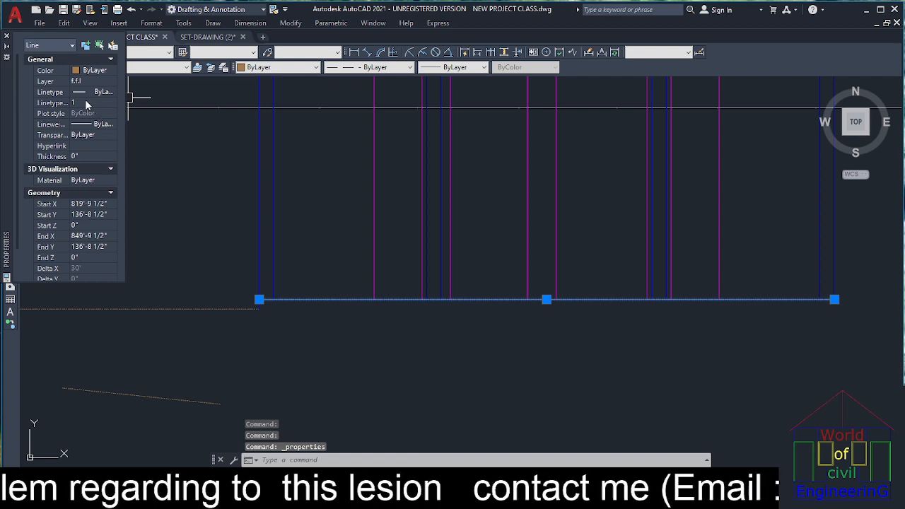
click(87, 103)
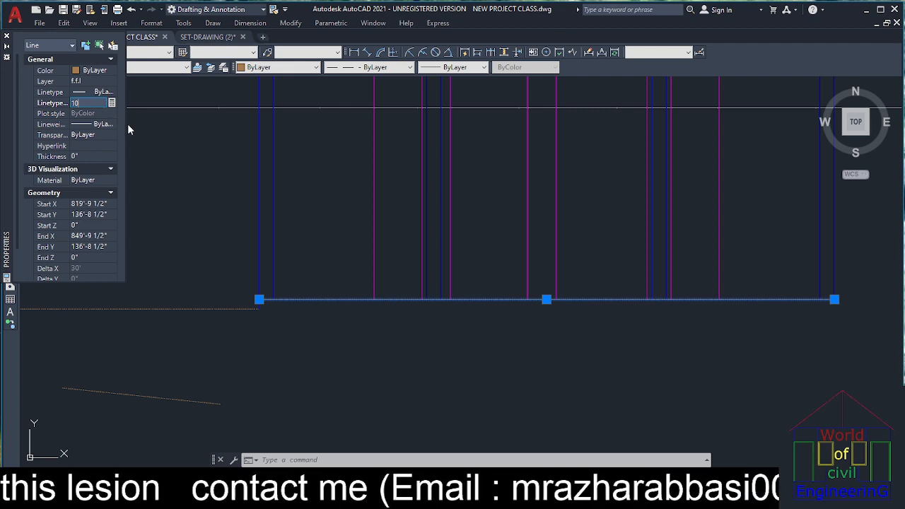
key(Return)
click(7, 37)
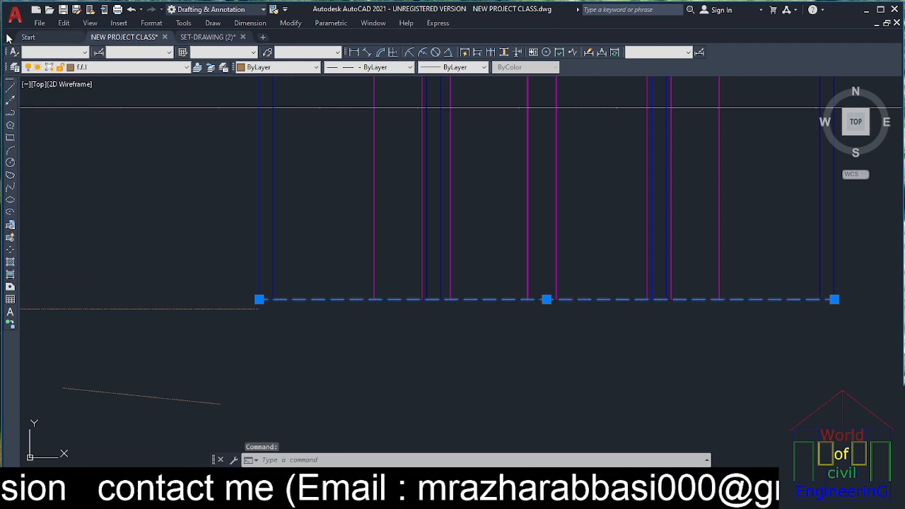
- Match the house base line's properties onto the garden-side base line
scroll(306, 271, down, 2)
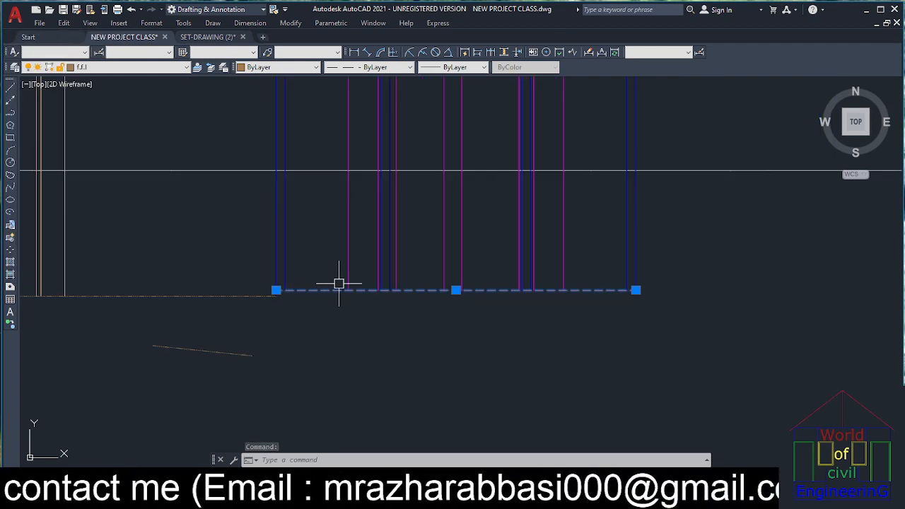
text(ma)
key(Return)
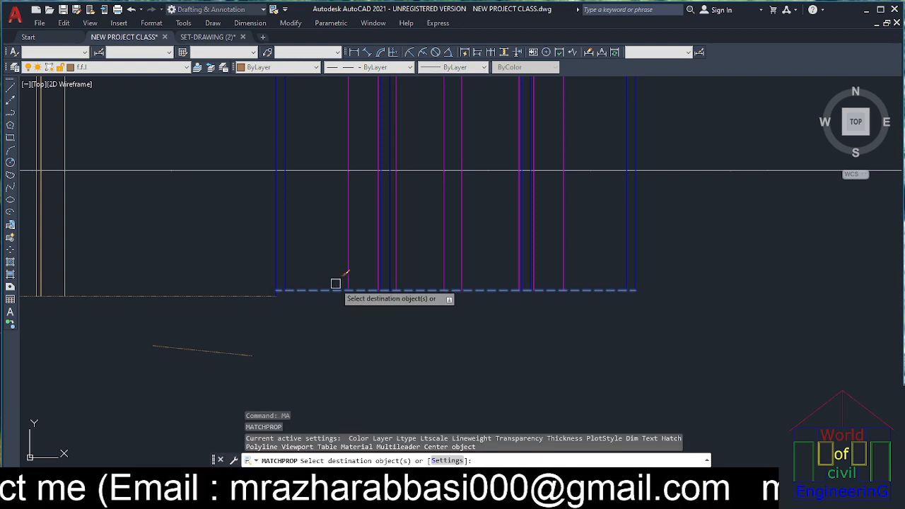
click(329, 280)
click(306, 301)
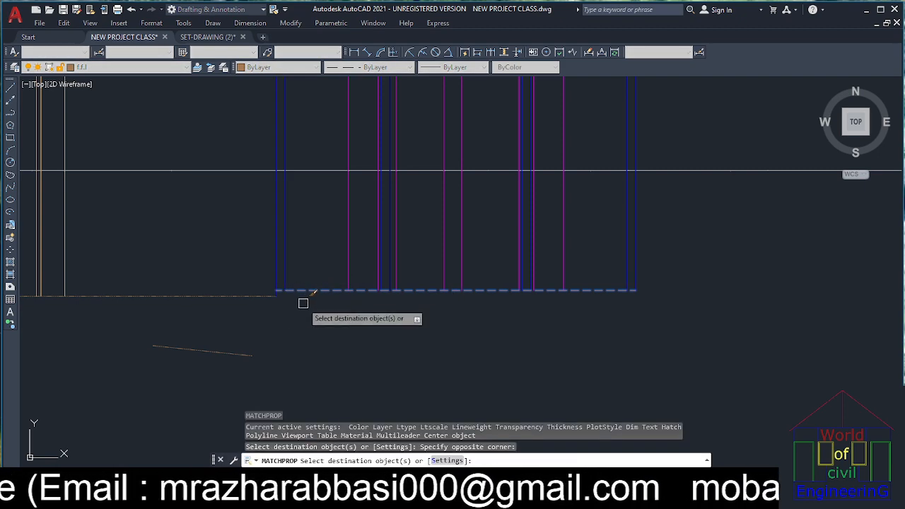
click(228, 289)
click(218, 312)
scroll(381, 319, down, 2)
key(Escape)
key(Escape)
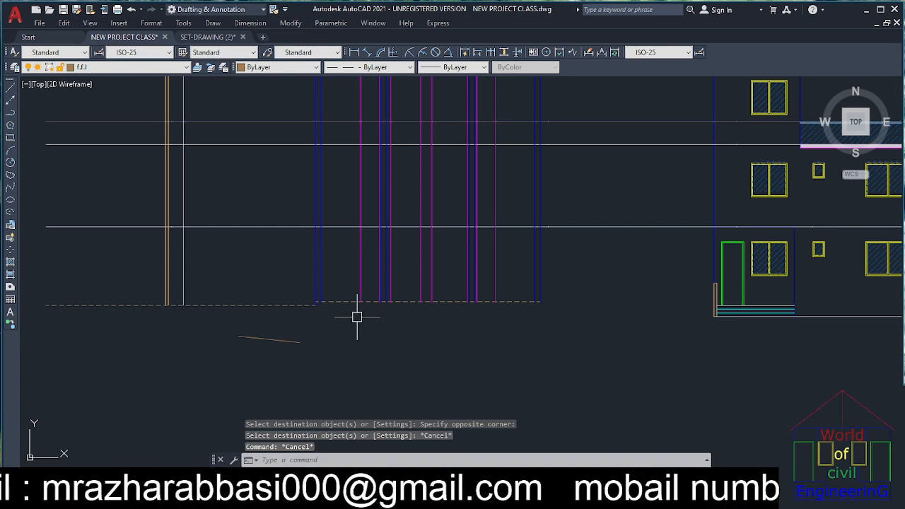
- Regenerate the drawing and inspect the dash pattern of both base lines
scroll(391, 319, down, 2)
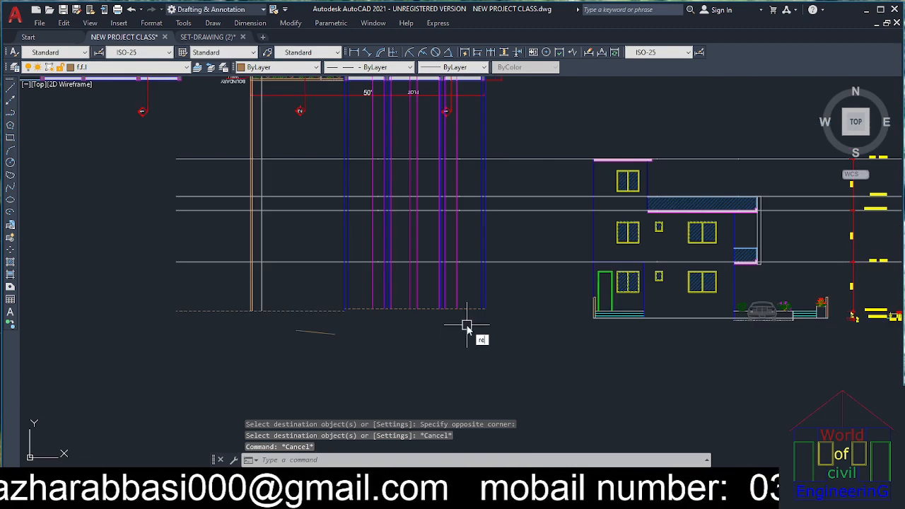
key(Return)
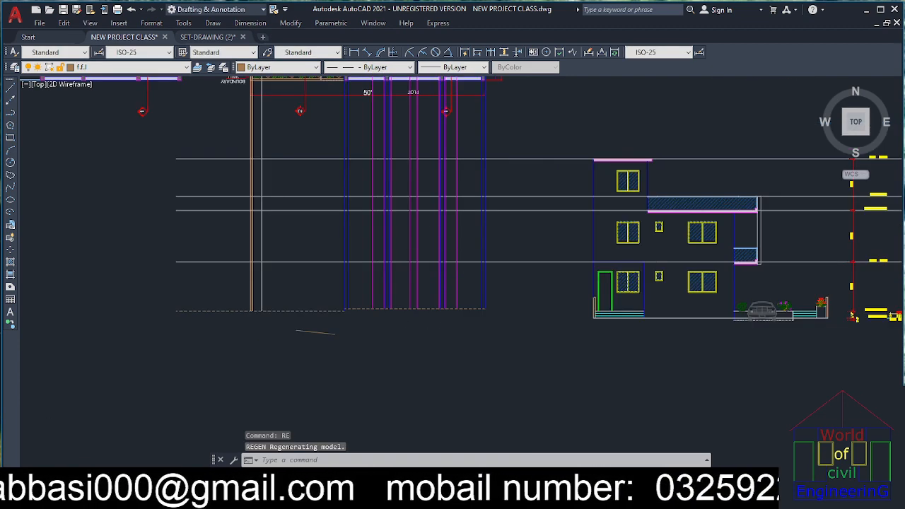
scroll(397, 276, up, 4)
scroll(583, 290, down, 7)
scroll(503, 308, up, 7)
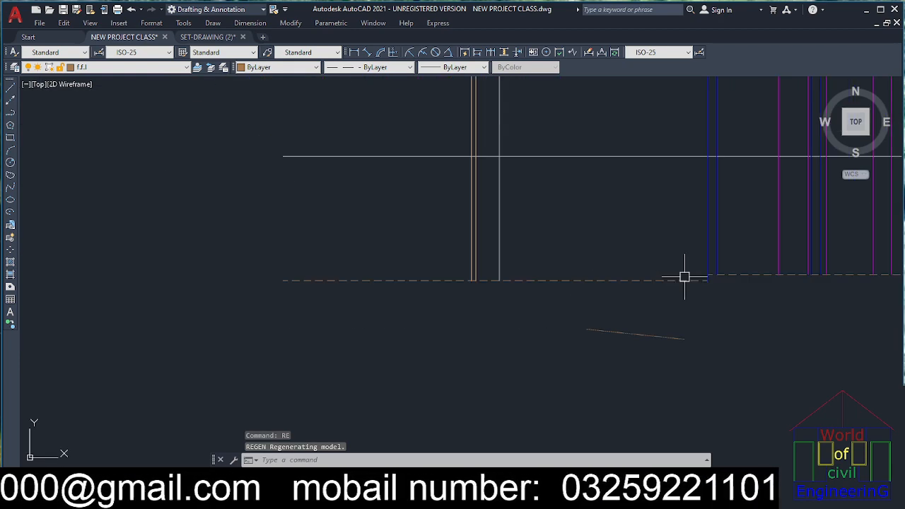
scroll(658, 276, down, 2)
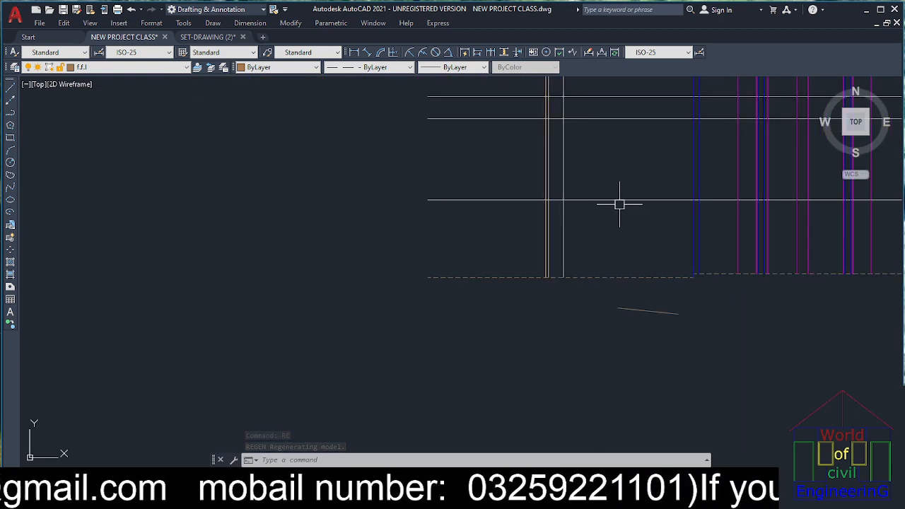
scroll(554, 245, up, 3)
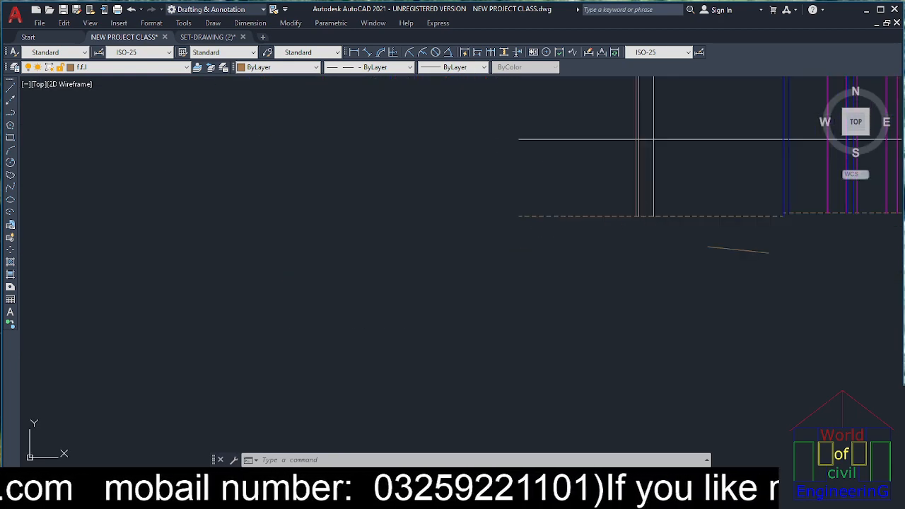
- Trim the part of the garden-side base line that extends beyond the outer boundary wall line
key(Escape)
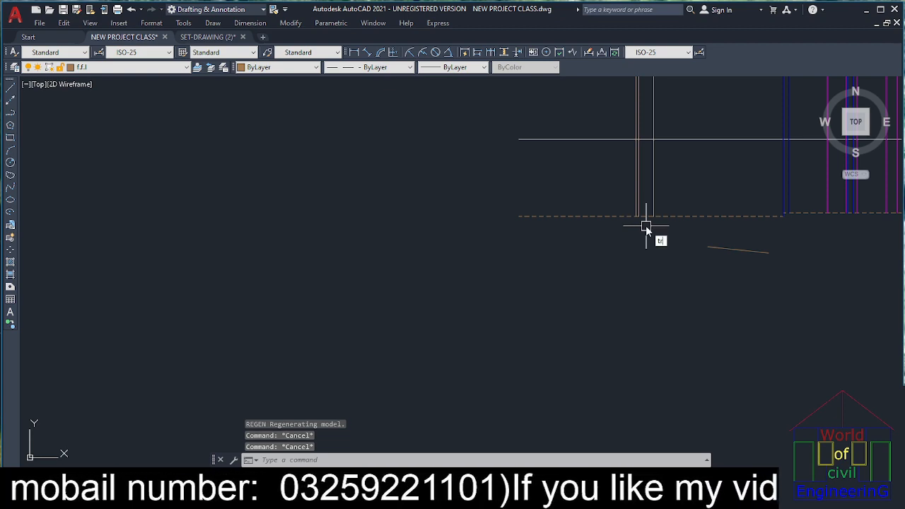
key(Return)
key(Return)
click(610, 202)
click(587, 239)
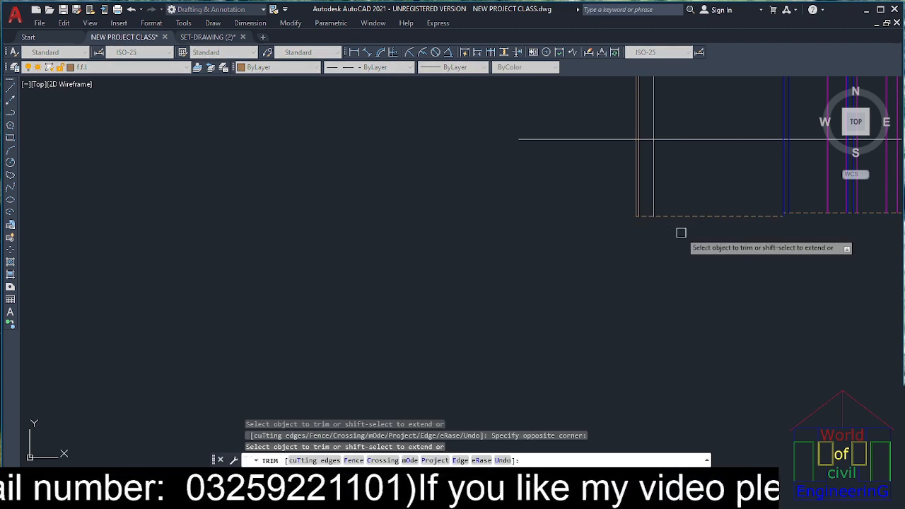
key(Escape)
- Erase the sloping sample line below the base lines
click(729, 246)
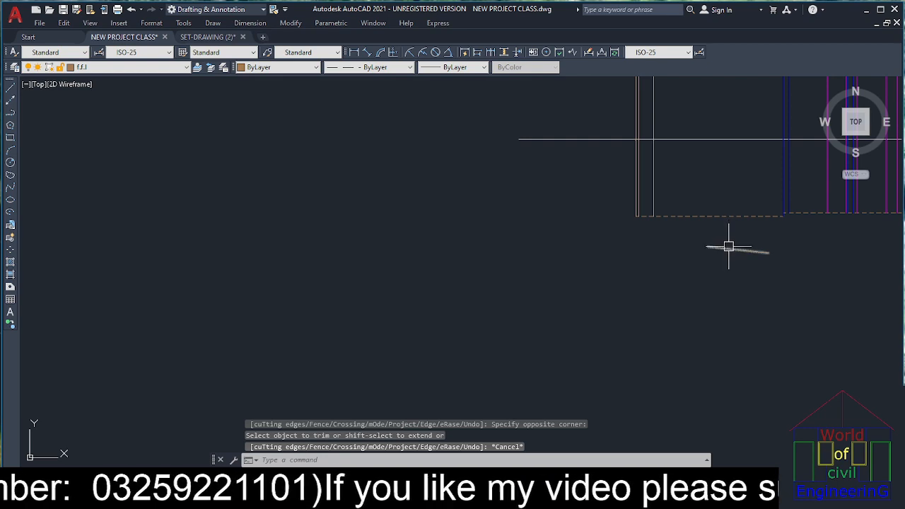
key(Delete)
scroll(747, 259, down, 2)
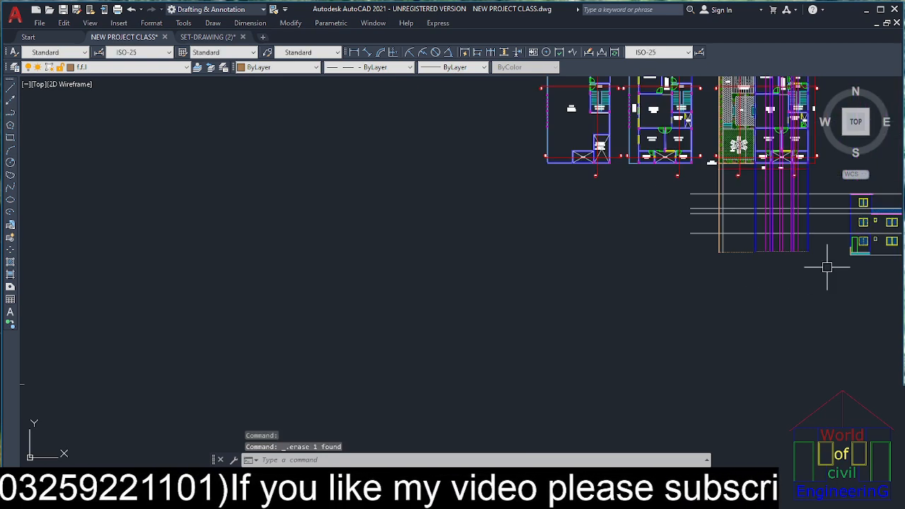
- Offset the base line under the house 3" downward
scroll(774, 263, up, 2)
key(Escape)
key(Escape)
text(o)
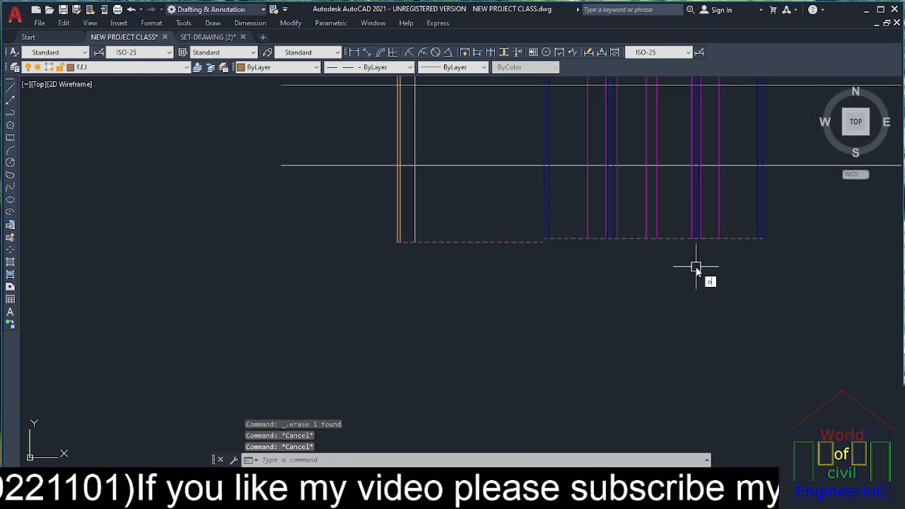
key(Return)
text(3)
key(Return)
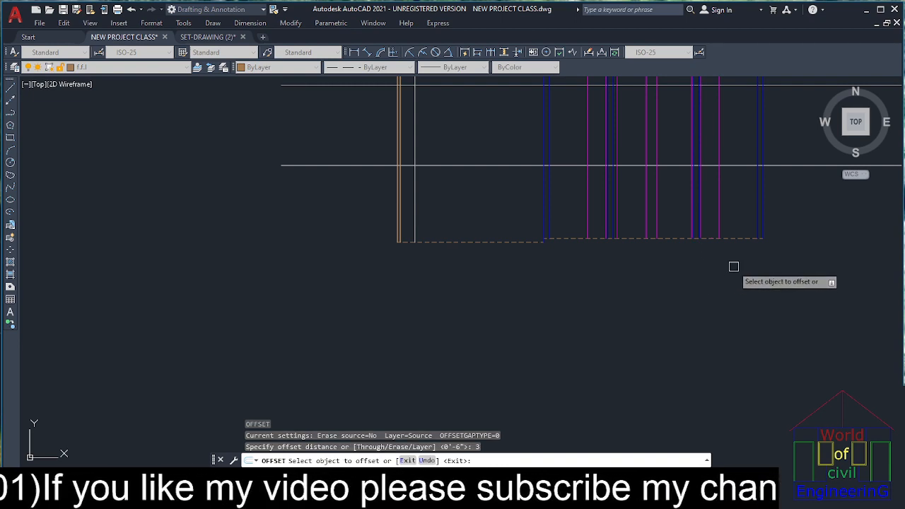
click(738, 238)
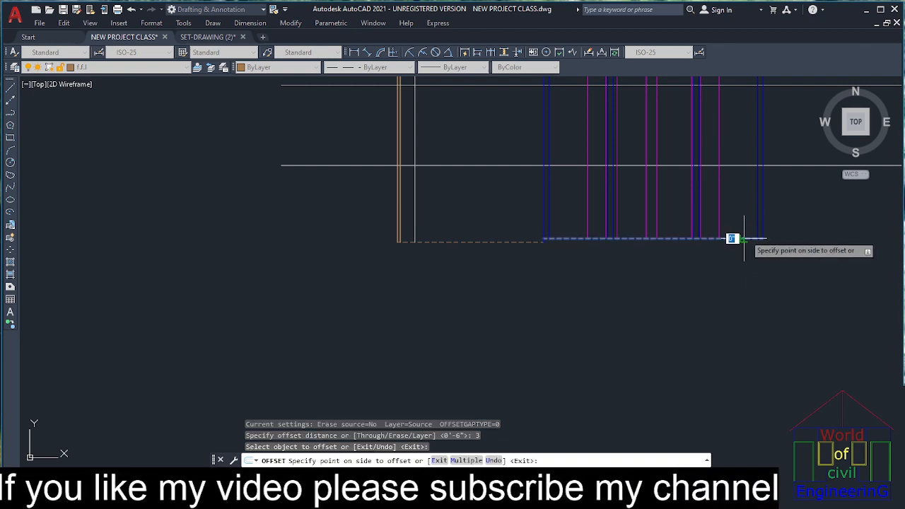
click(718, 295)
scroll(717, 260, up, 5)
key(Escape)
key(Escape)
key(Escape)
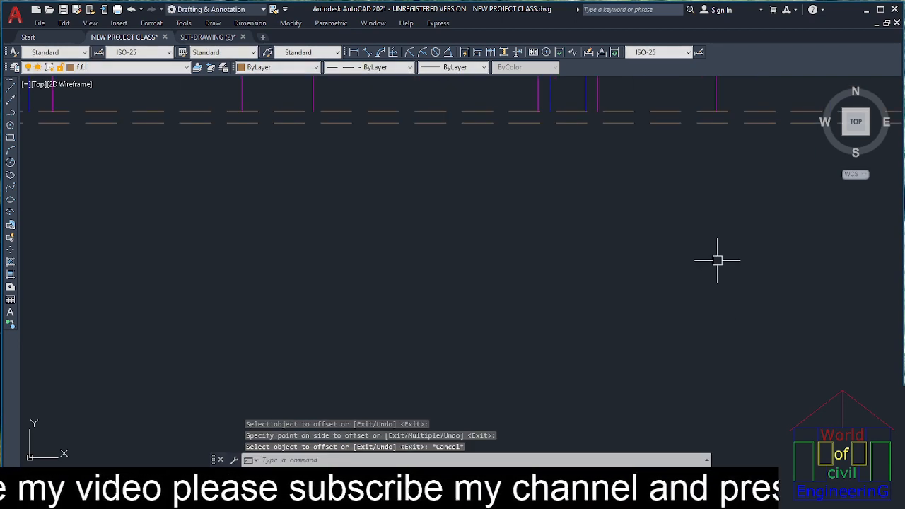
- Offset the lower of the two house base lines a further 6" downward
key(Return)
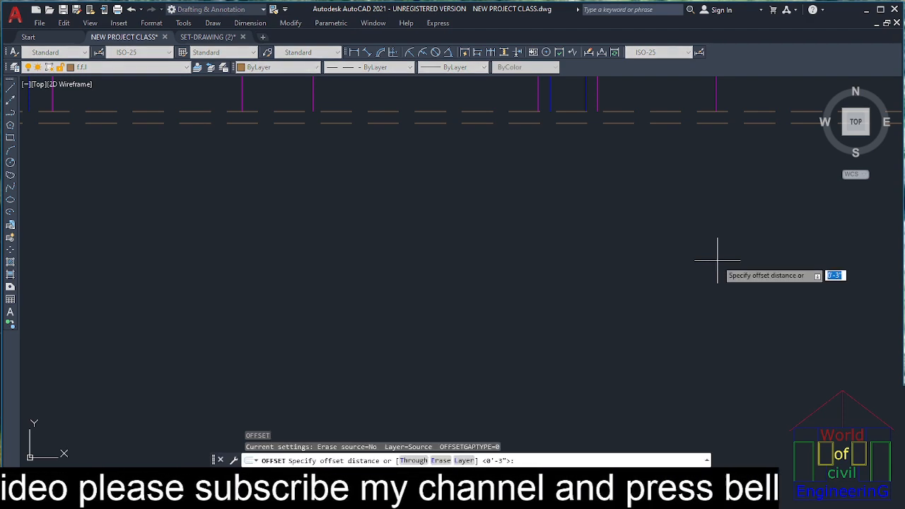
text(6)
key(Return)
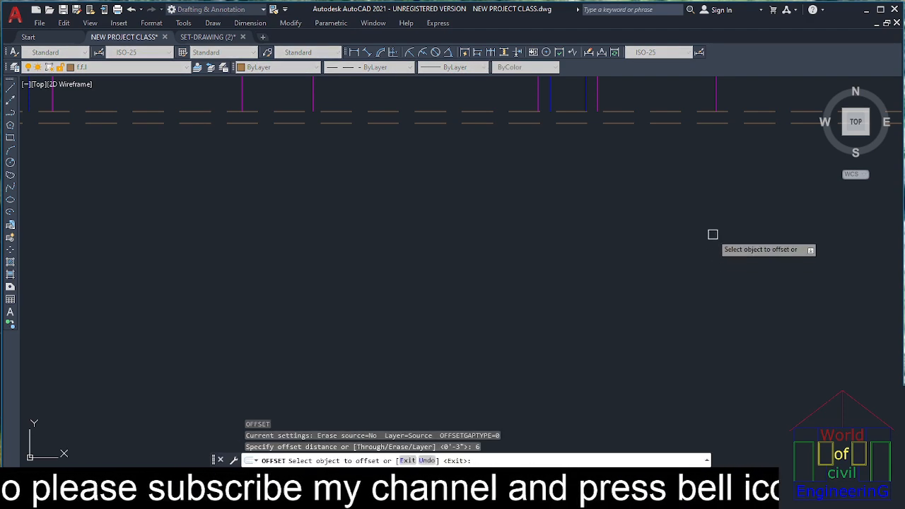
click(698, 123)
click(696, 152)
scroll(679, 152, down, 5)
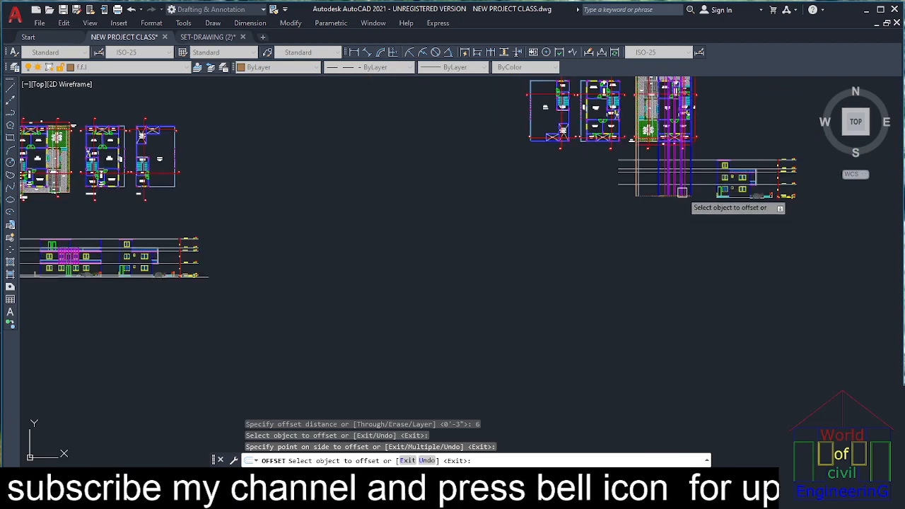
key(Escape)
- Move the magenta projection line nearest the house's outer wall, below the bath, from the column layer to the door layer
scroll(682, 149, up, 5)
middle_drag(681, 181, 677, 170)
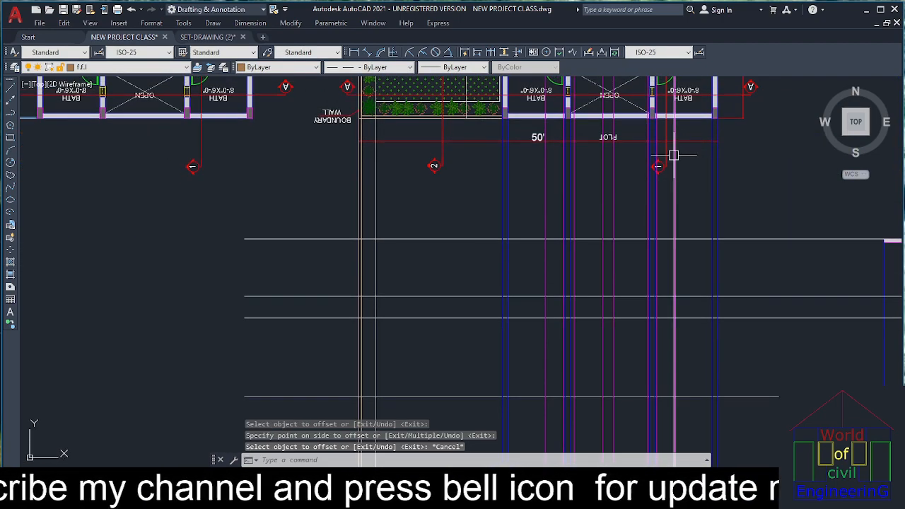
click(674, 152)
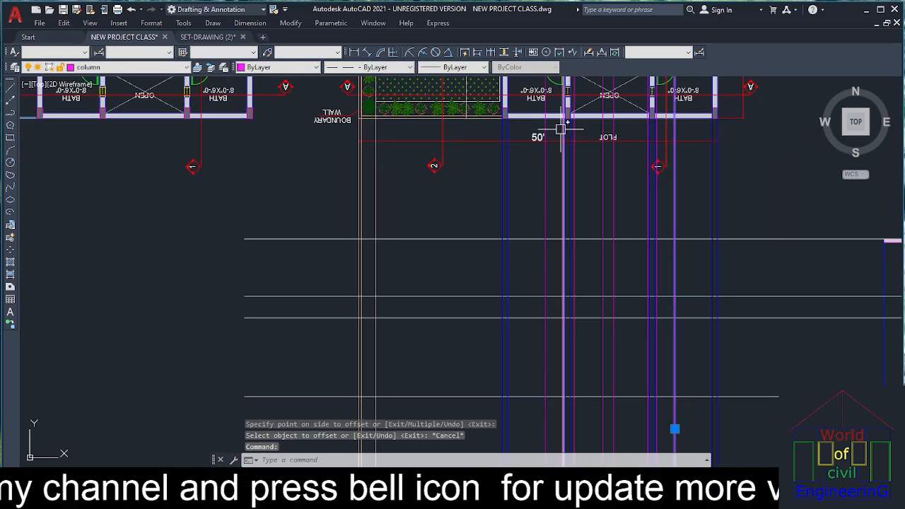
click(164, 68)
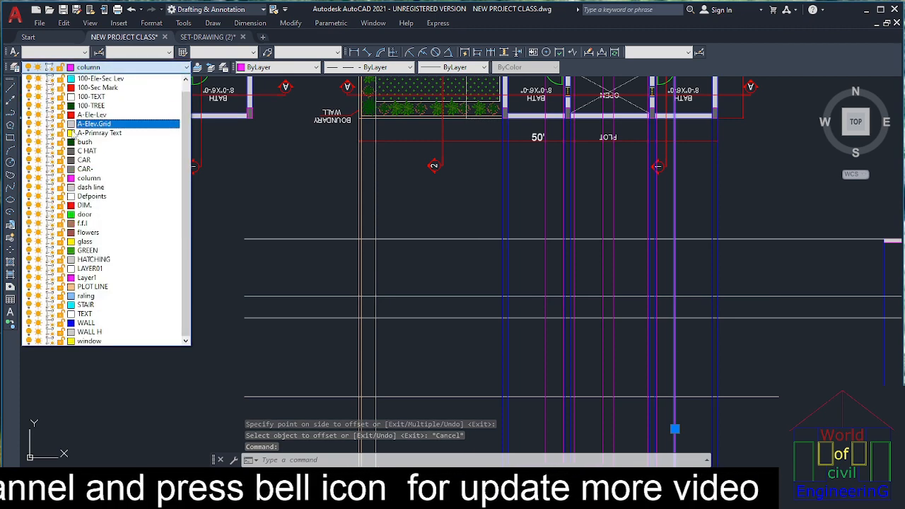
key(d)
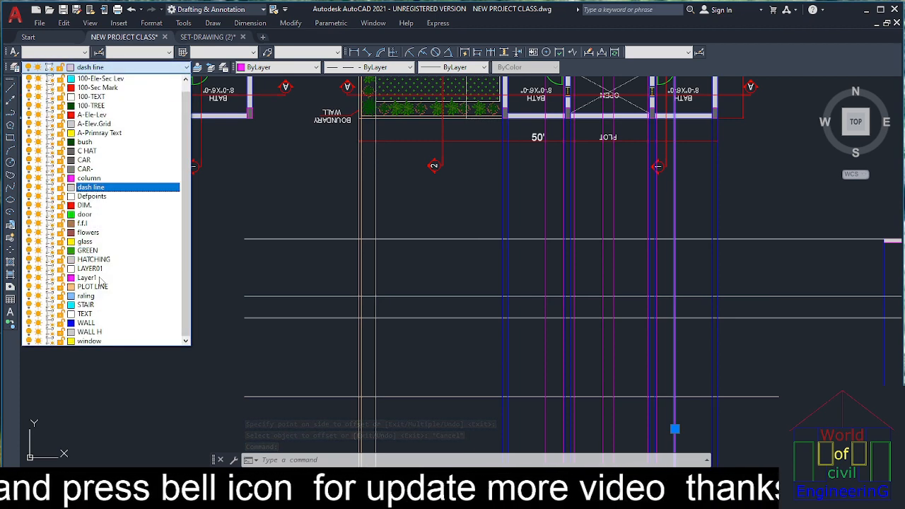
click(113, 214)
key(Escape)
key(Escape)
- Match the green door line's properties onto the other projected door-edge lines below the plan
text(m)
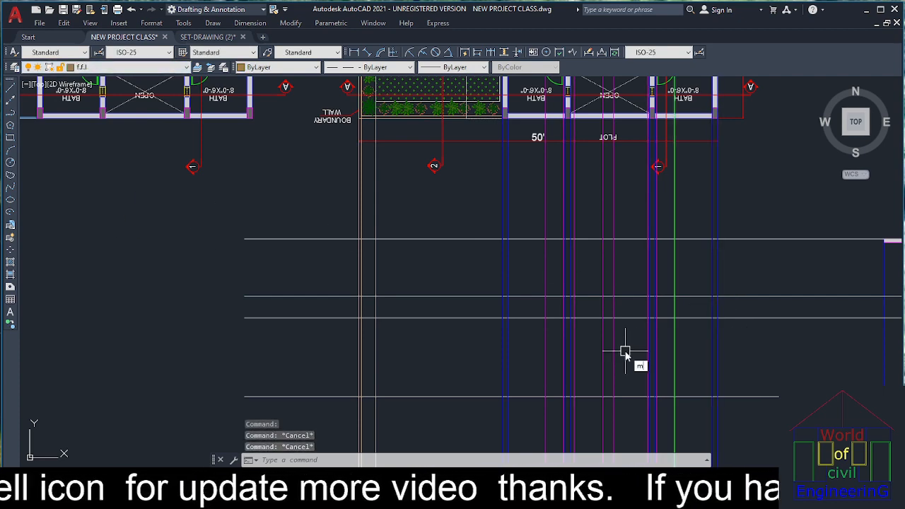
text(a)
key(Return)
click(670, 340)
click(674, 339)
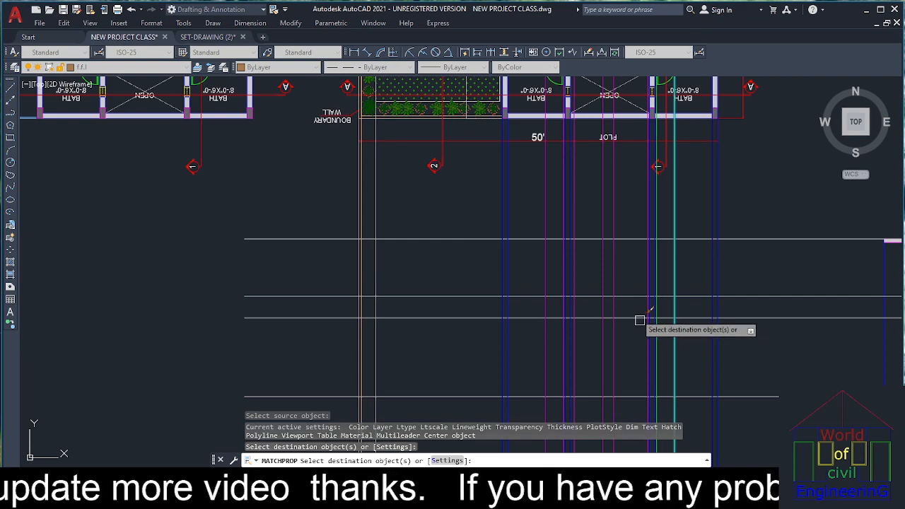
scroll(601, 226, down, 2)
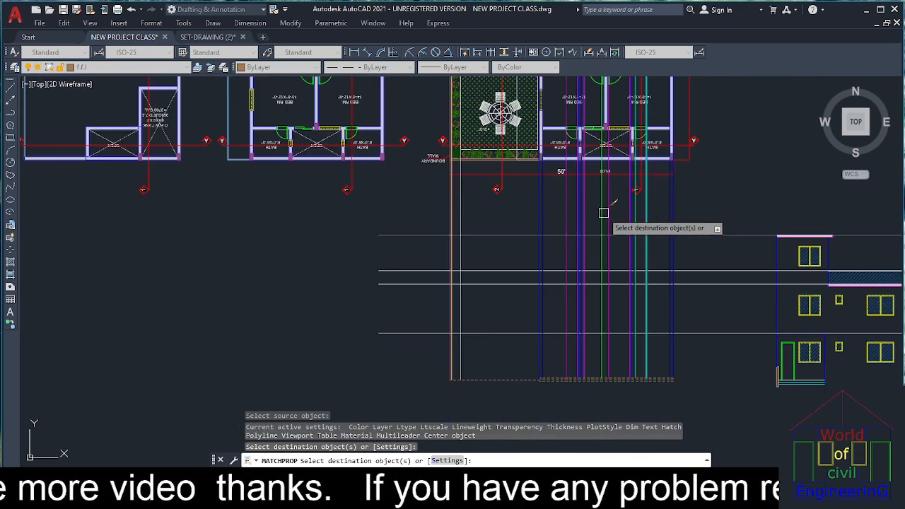
click(570, 303)
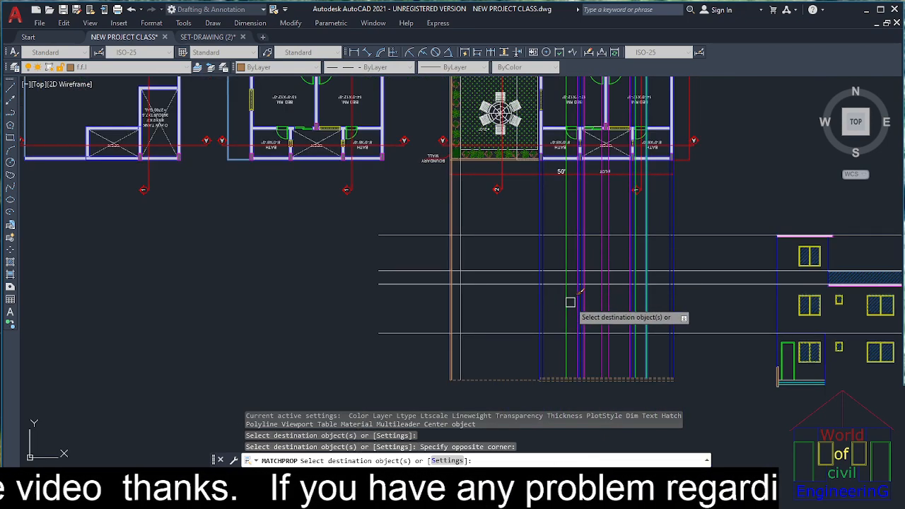
click(576, 302)
click(602, 298)
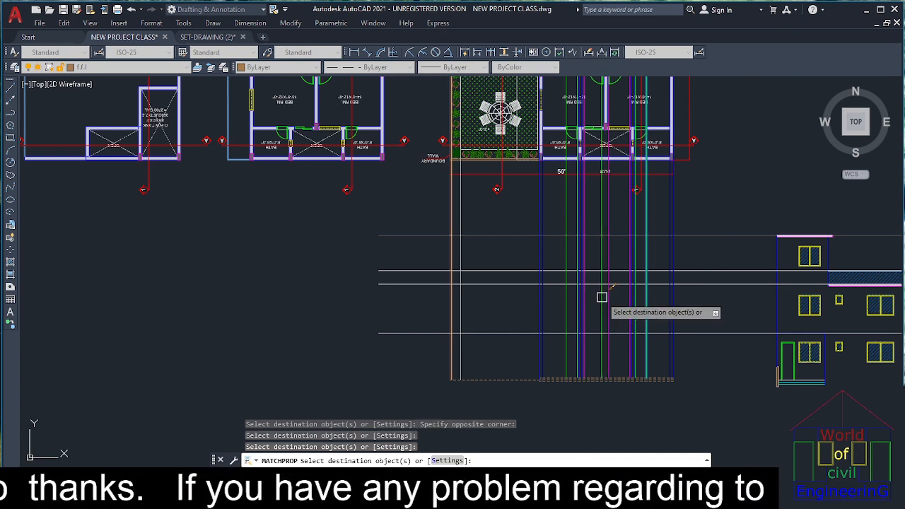
key(Escape)
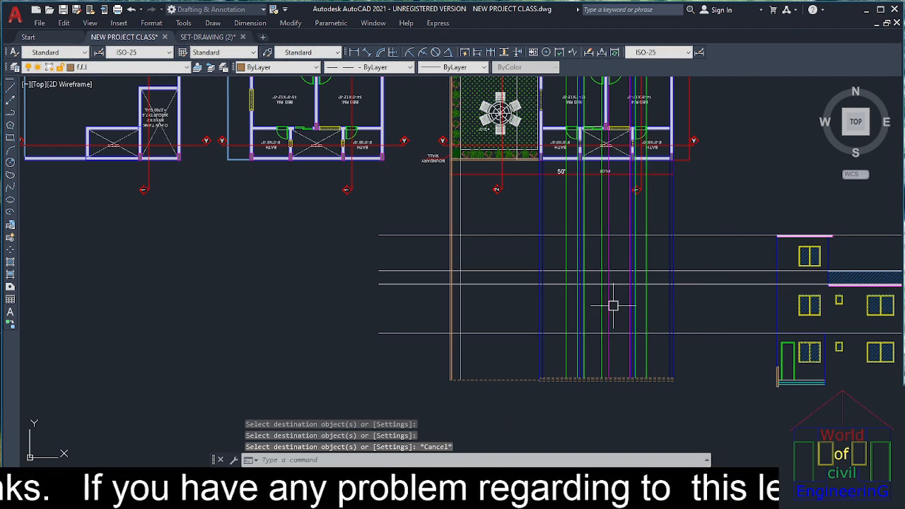
- Match the properties of a yellow window in the side elevation onto the two remaining magenta projection lines
text(ma)
key(Return)
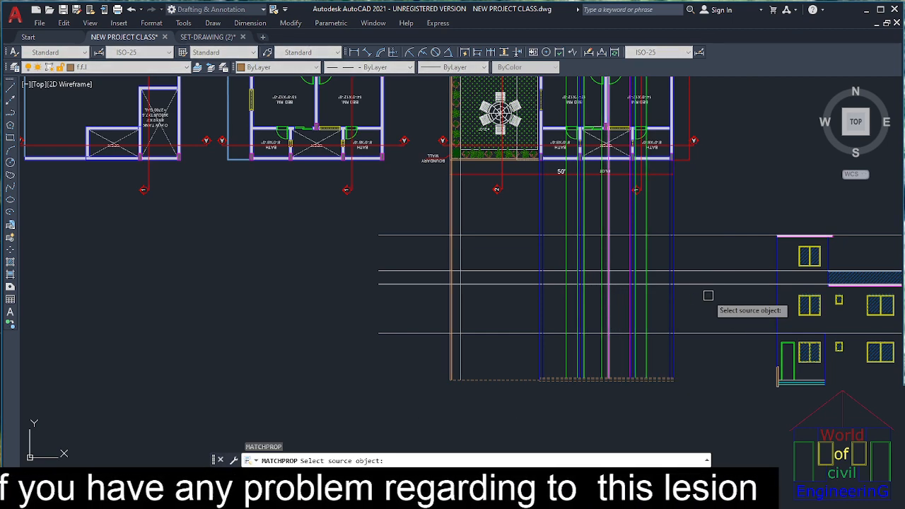
click(838, 345)
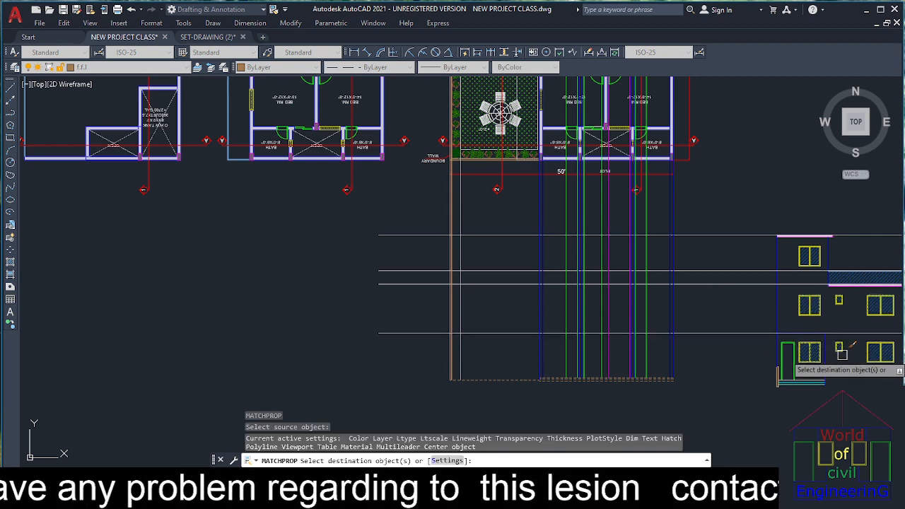
click(611, 310)
click(630, 309)
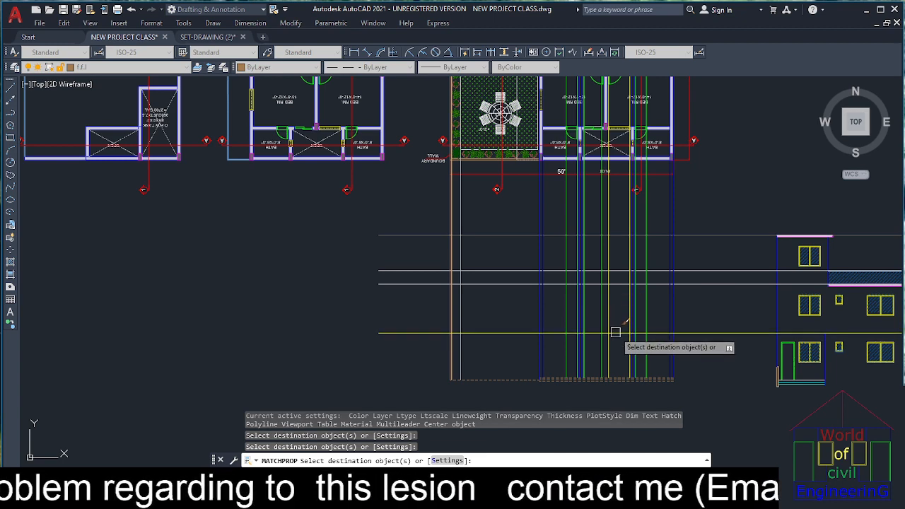
key(Escape)
- Trim all vertical projection lines above the first level line, using that level line as the cutting edge
text(tr)
key(Return)
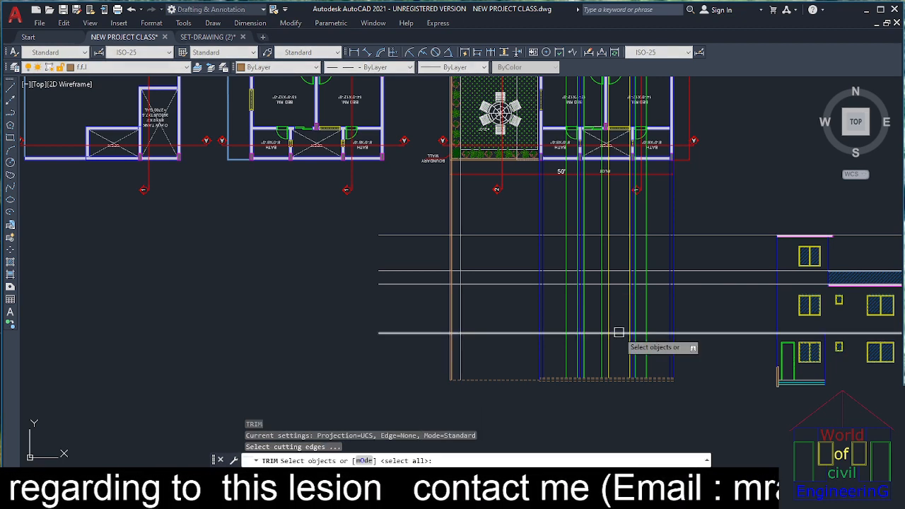
click(622, 333)
key(Return)
click(725, 308)
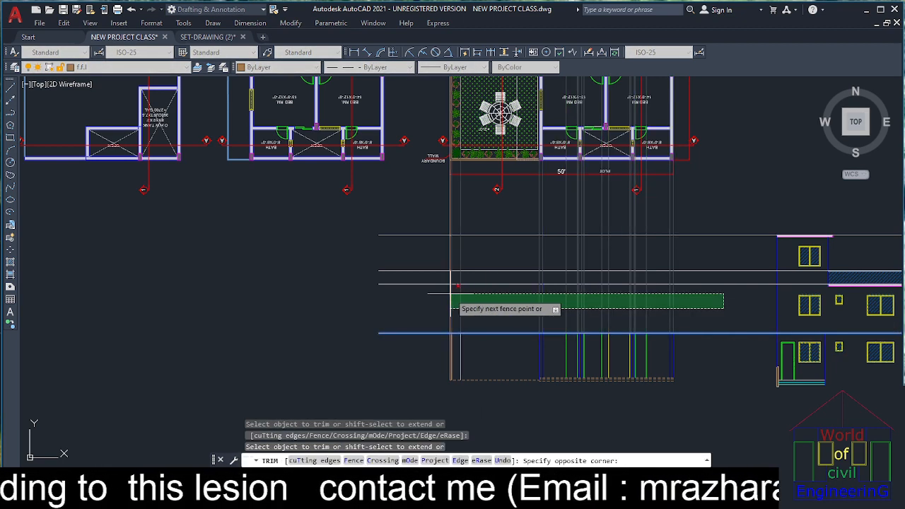
click(417, 339)
scroll(721, 318, down, 6)
key(Escape)
scroll(723, 318, up, 8)
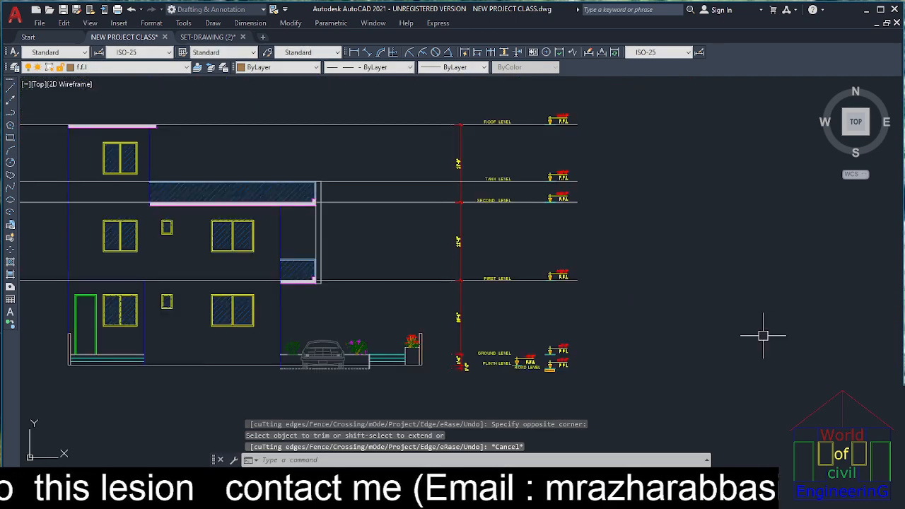